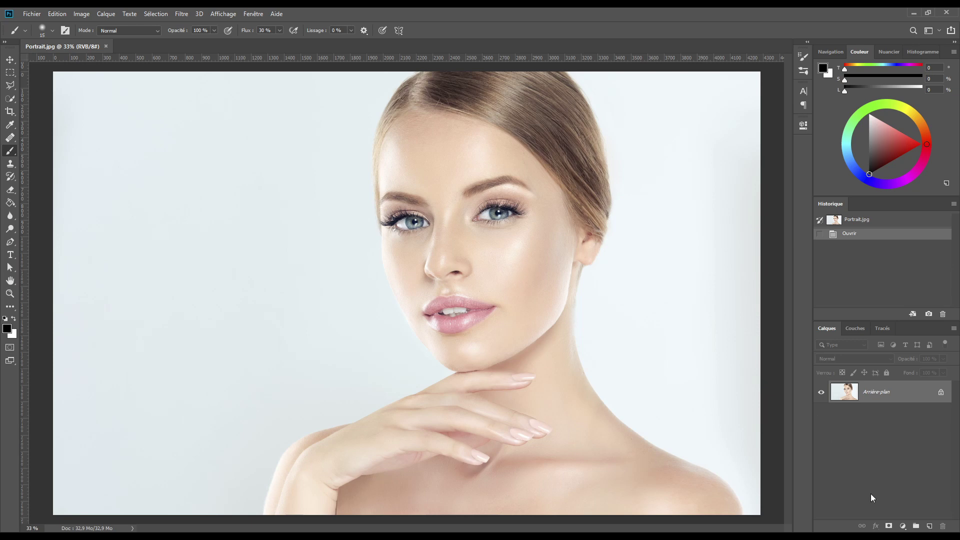
Step: Add a Hue/Saturation adjustment layer above the portrait with hue -108 and saturation +61
left_click(903, 526)
left_click(882, 429)
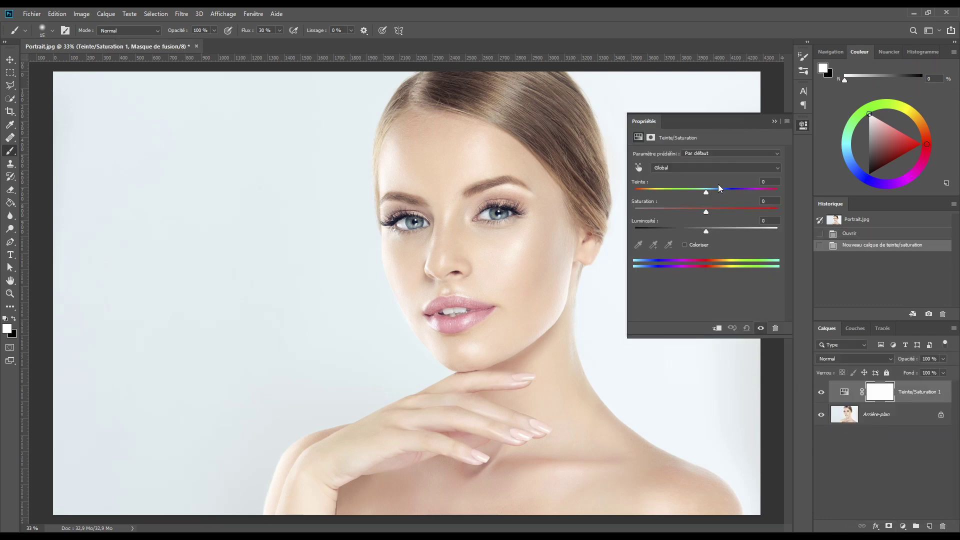
left_click_drag(705, 192, 656, 192)
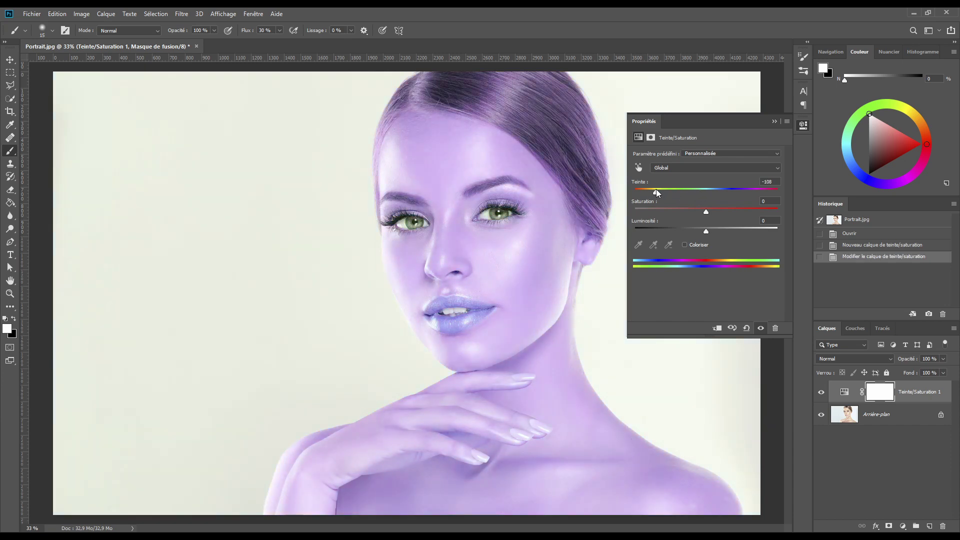
left_click_drag(707, 213, 740, 213)
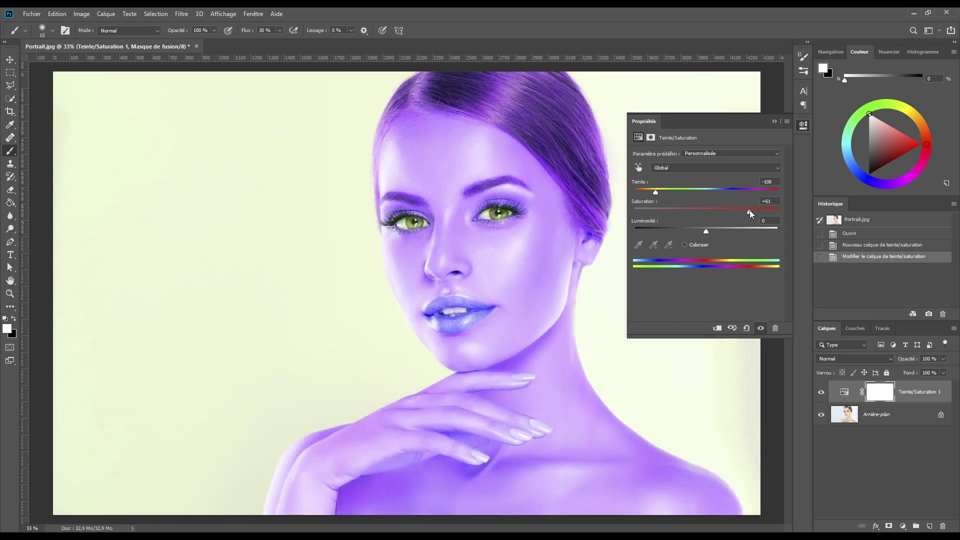
key("ctrl+BackSpace")
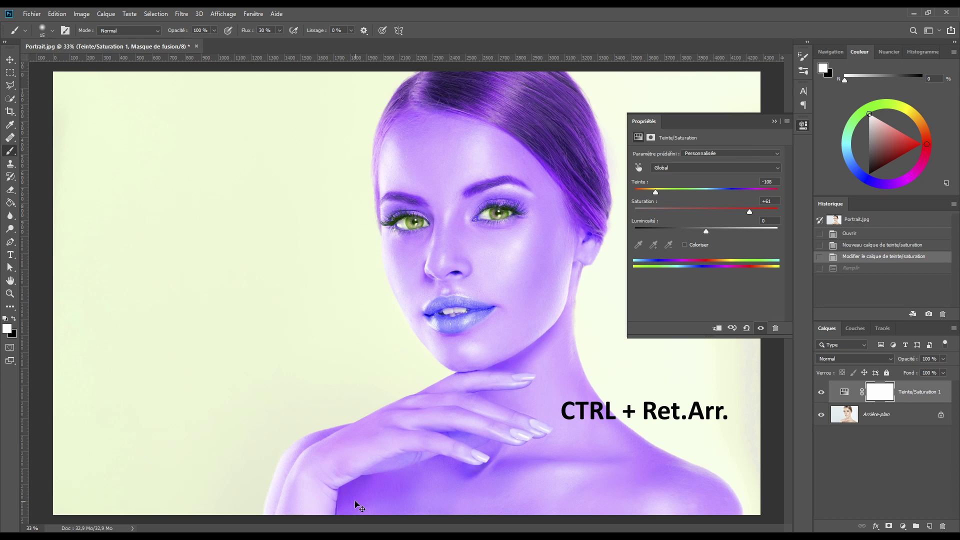
key("ctrl+BackSpace")
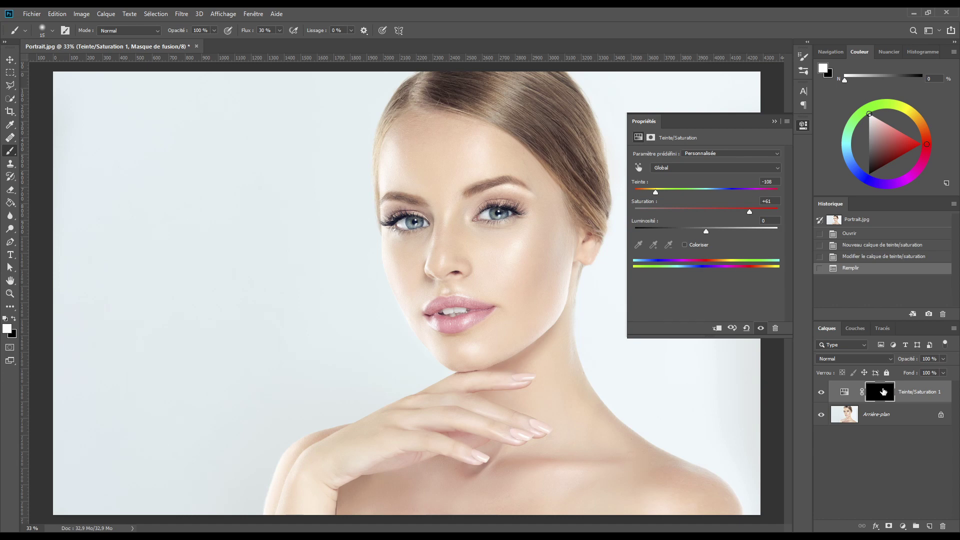
left_click(860, 256)
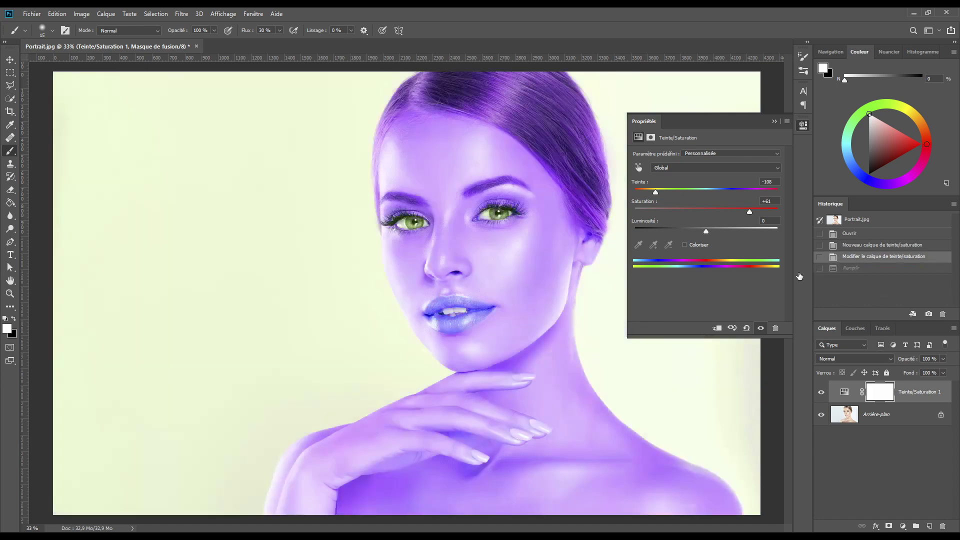
Step: Fill the Hue/Saturation layer's mask with black in Normal mode at 100% opacity and return to the Brush tool
left_click(56, 15)
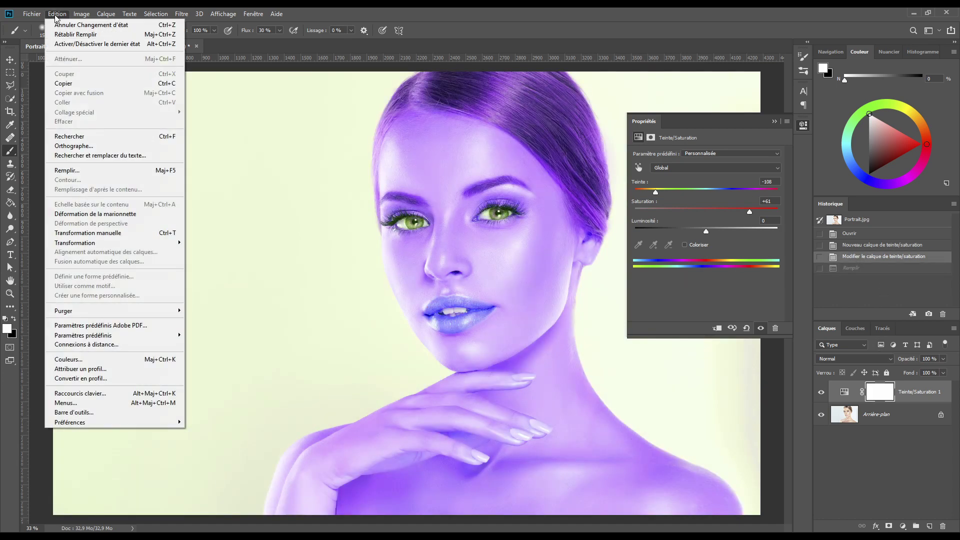
left_click(67, 171)
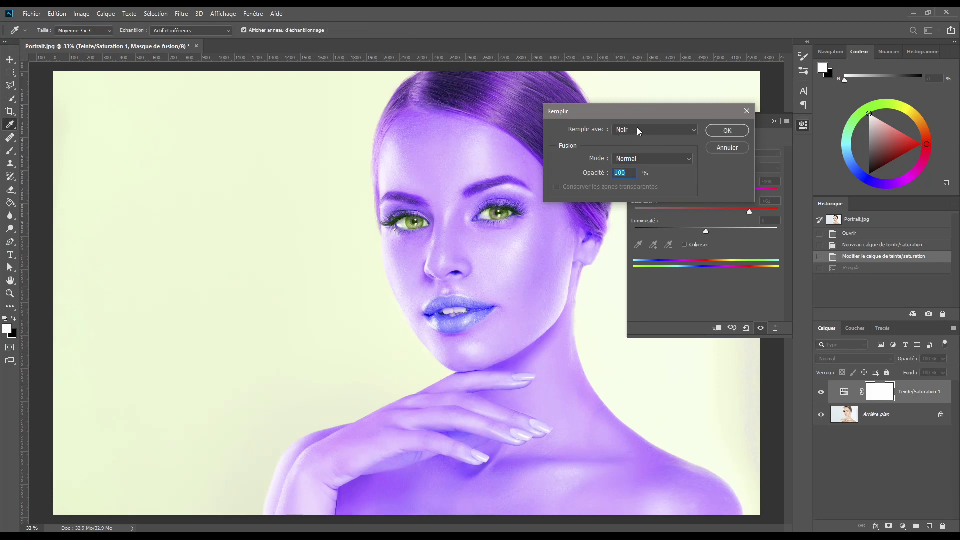
left_click(726, 129)
key("b")
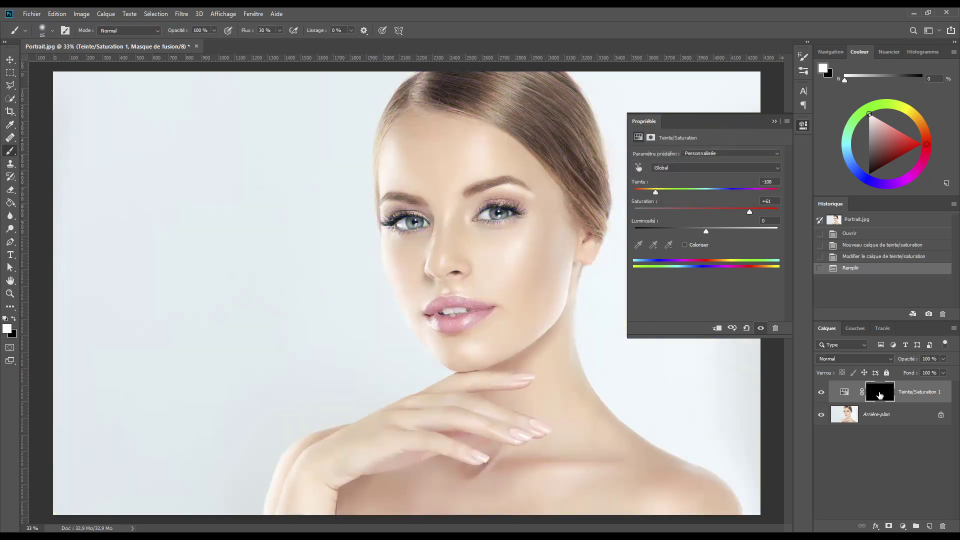
left_click(775, 121)
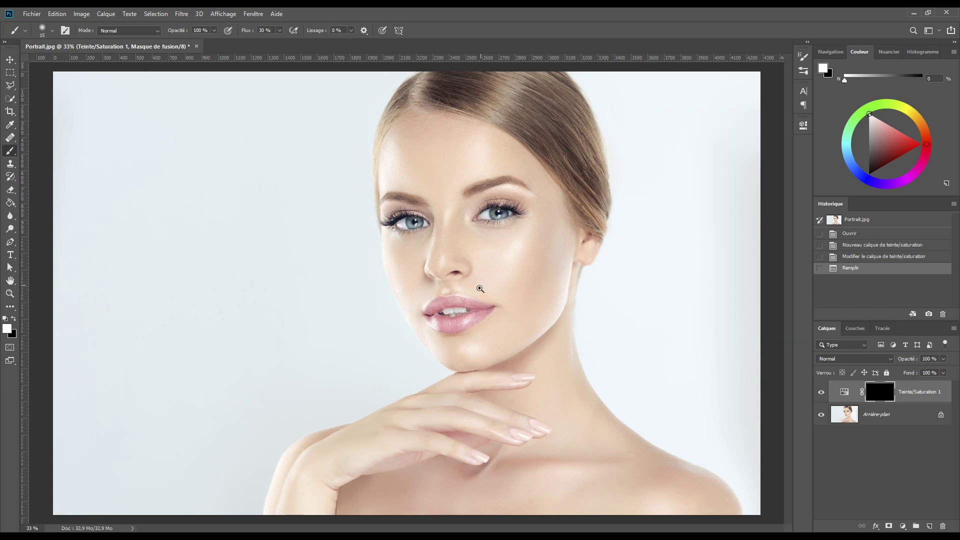
Step: Prepare the brush for masking the lips by increasing its hardness and setting its flow to 100%
left_click(468, 311, "ctrl")
left_click(470, 313, "ctrl")
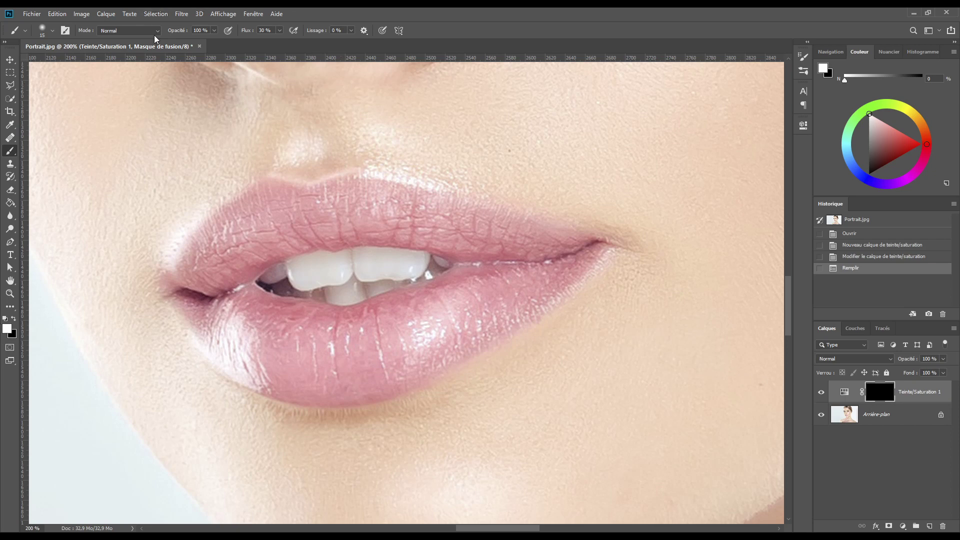
right_click(218, 141)
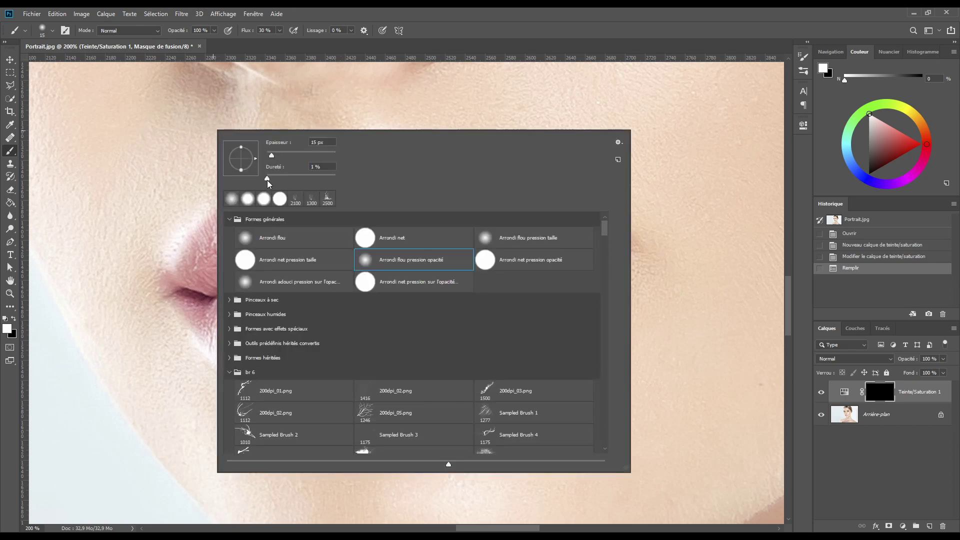
left_click_drag(267, 178, 302, 179)
left_click(446, 20)
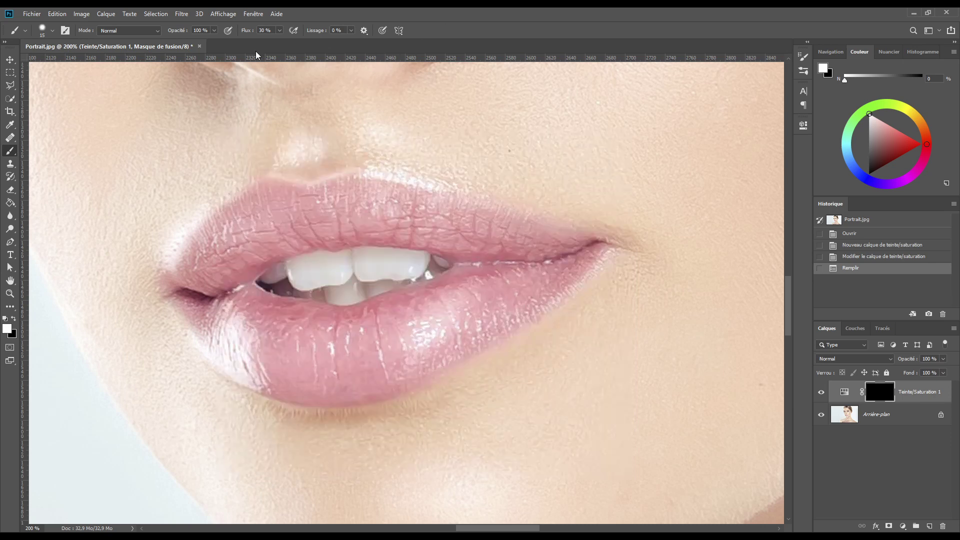
left_click_drag(245, 32, 381, 32)
Step: Paint white over the upper and lower lips on the layer mask, enlarging the brush to 30 px for the wider areas
mouse_move(172, 281)
left_mouse_down()
mouse_move(192, 241)
mouse_move(264, 186)
mouse_move(360, 185)
mouse_move(479, 205)
left_mouse_up()
mouse_move(481, 206)
left_mouse_down()
mouse_move(595, 244)
mouse_move(563, 283)
mouse_move(570, 286)
mouse_move(575, 276)
mouse_move(490, 341)
mouse_move(376, 395)
mouse_move(309, 400)
mouse_move(260, 386)
mouse_move(219, 362)
mouse_move(174, 281)
mouse_move(179, 294)
mouse_move(203, 248)
mouse_move(349, 202)
mouse_move(566, 249)
mouse_move(524, 297)
mouse_move(450, 343)
mouse_move(313, 381)
mouse_move(224, 339)
mouse_move(240, 250)
mouse_move(414, 225)
mouse_move(523, 265)
mouse_move(468, 300)
left_mouse_up()
key("bracketright")
key("bracketright")
mouse_move(234, 289)
left_mouse_down()
mouse_move(346, 321)
mouse_move(425, 297)
mouse_move(497, 254)
mouse_move(466, 257)
mouse_move(448, 237)
mouse_move(412, 234)
mouse_move(313, 236)
mouse_move(285, 242)
mouse_move(239, 275)
mouse_move(264, 252)
mouse_move(215, 295)
left_mouse_up()
mouse_move(205, 300)
left_mouse_down()
mouse_move(327, 360)
mouse_move(245, 327)
left_mouse_up()
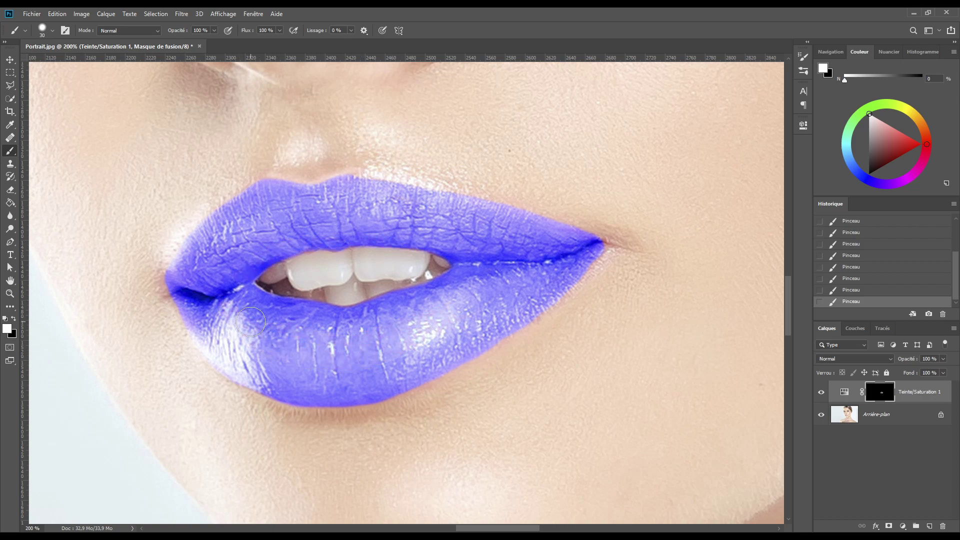
key("ctrl+0")
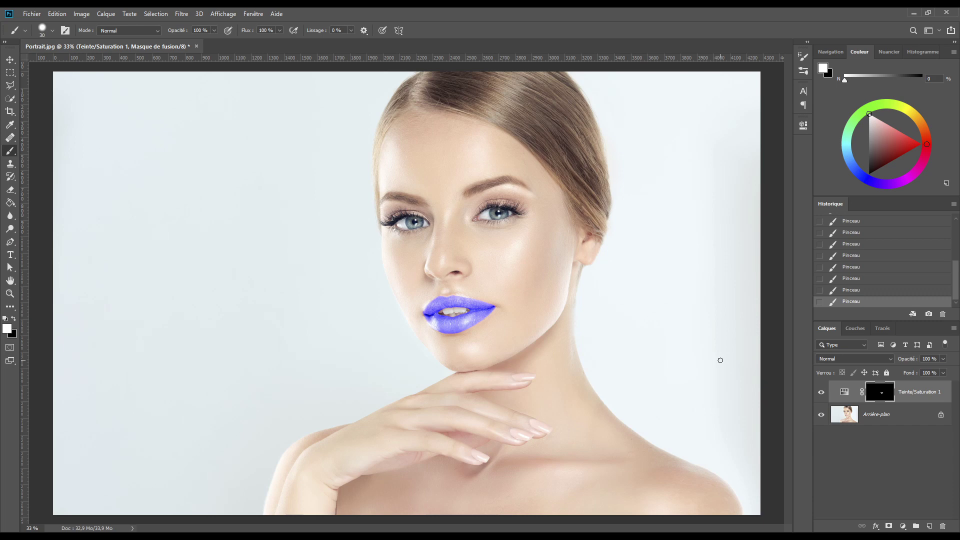
Step: Recolour the lips to a pinkish red in the Hue/Saturation adjustment, with saturation +55 and lightness -14
double_click(844, 392)
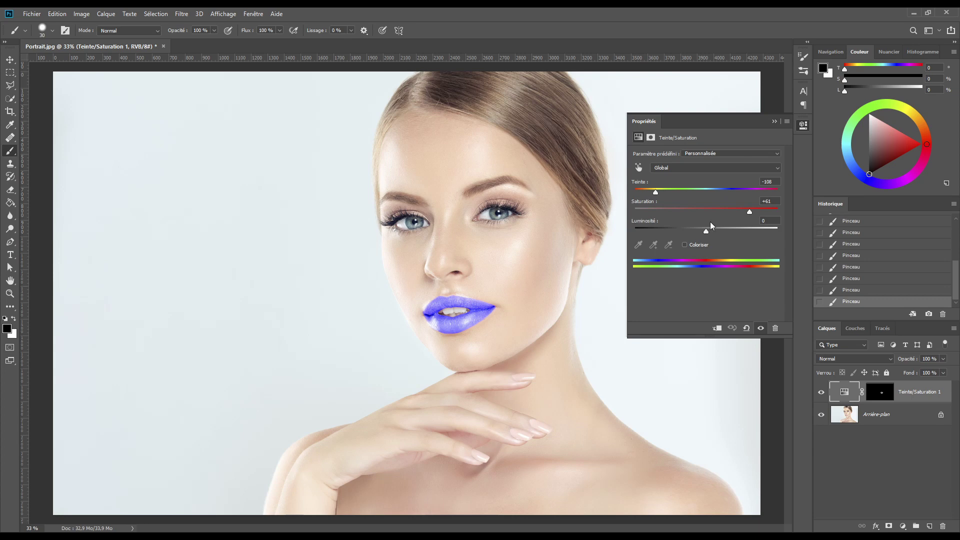
left_click_drag(656, 191, 695, 230)
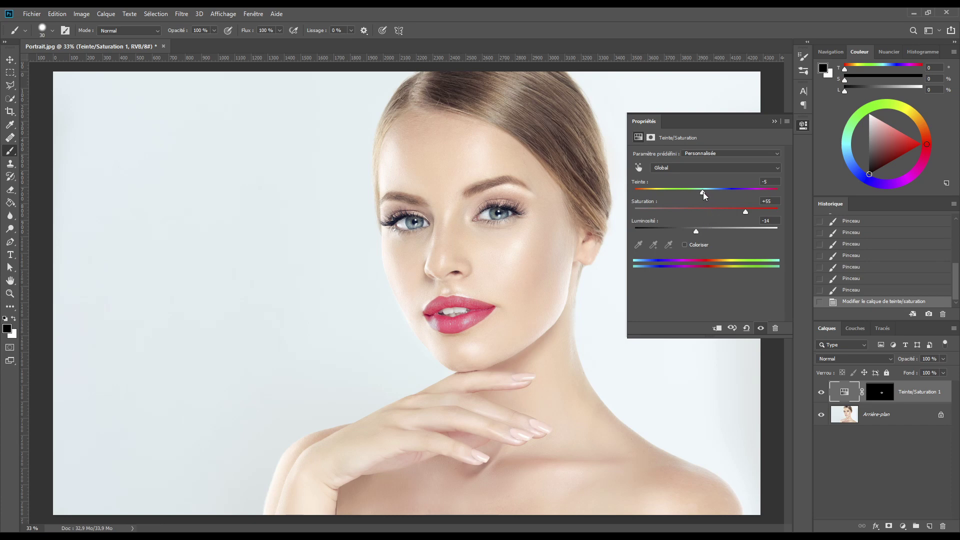
mouse_move(703, 192)
left_mouse_down()
mouse_move(766, 191)
mouse_move(652, 195)
mouse_move(700, 193)
left_mouse_up()
left_click(775, 121)
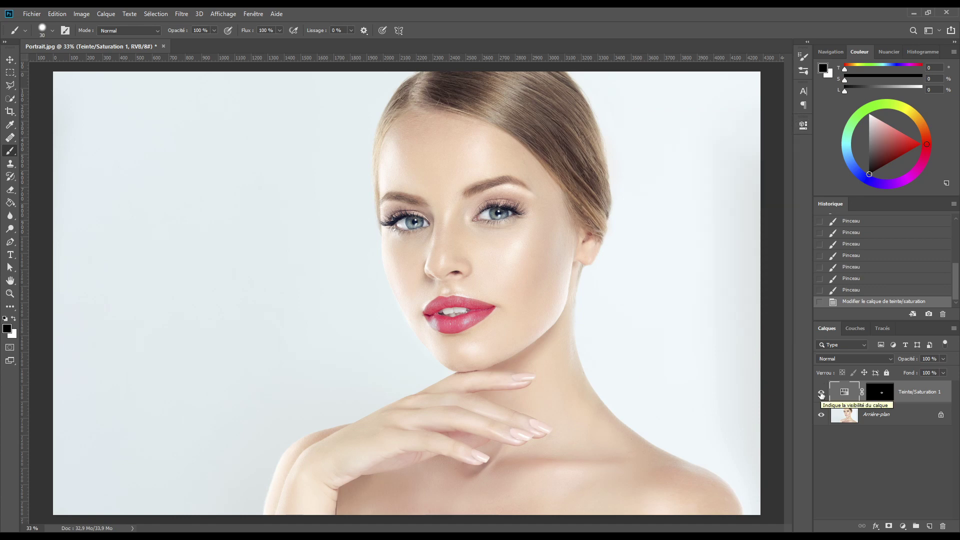
Step: Hide the Hue/Saturation layer and add a Gradient Map adjustment layer above it
left_click(821, 395)
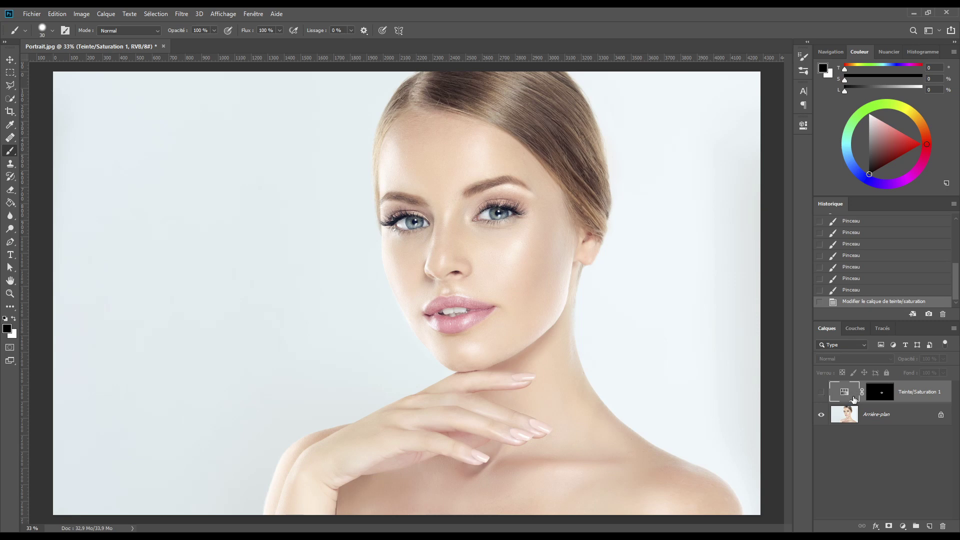
left_click(902, 528)
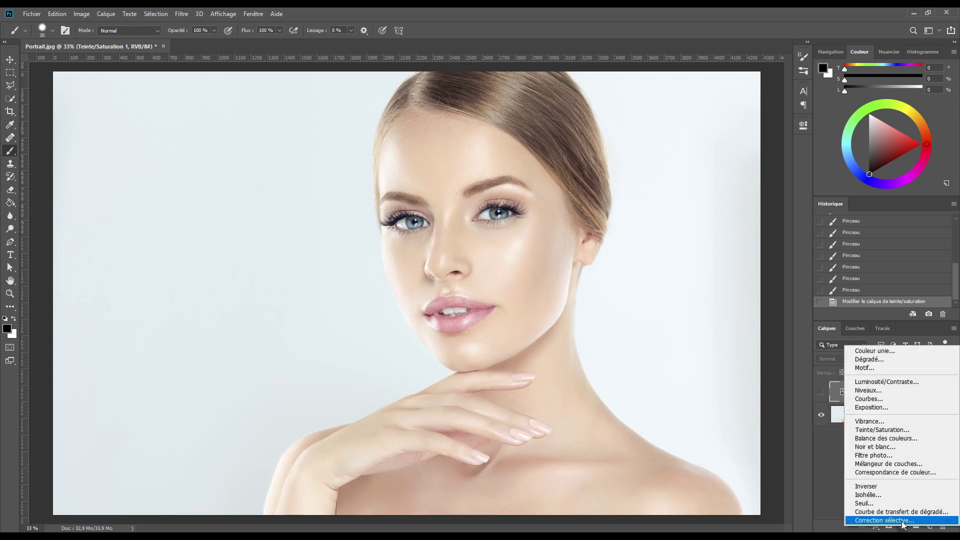
left_click(904, 514)
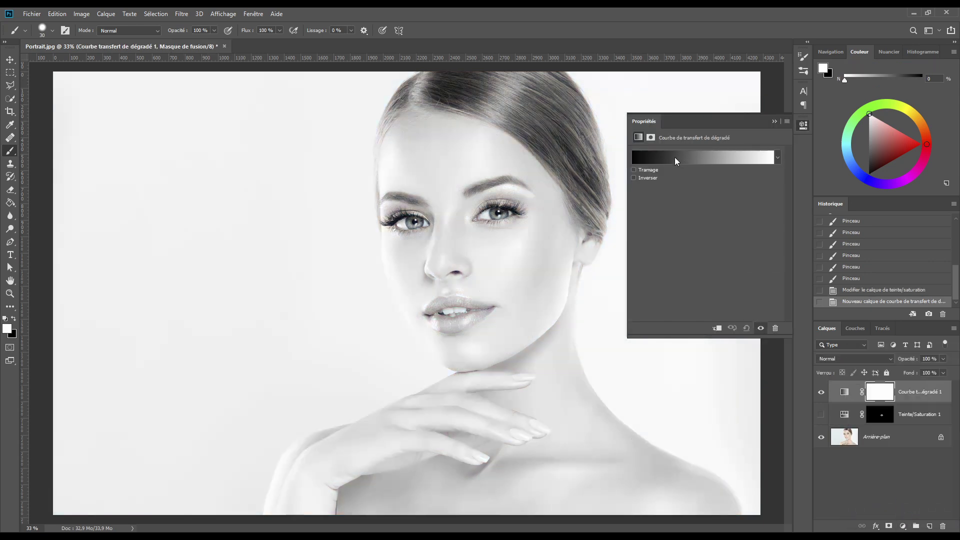
Step: Add a middle colour stop at 50% to the gradient map's black-to-white gradient
left_click(705, 156)
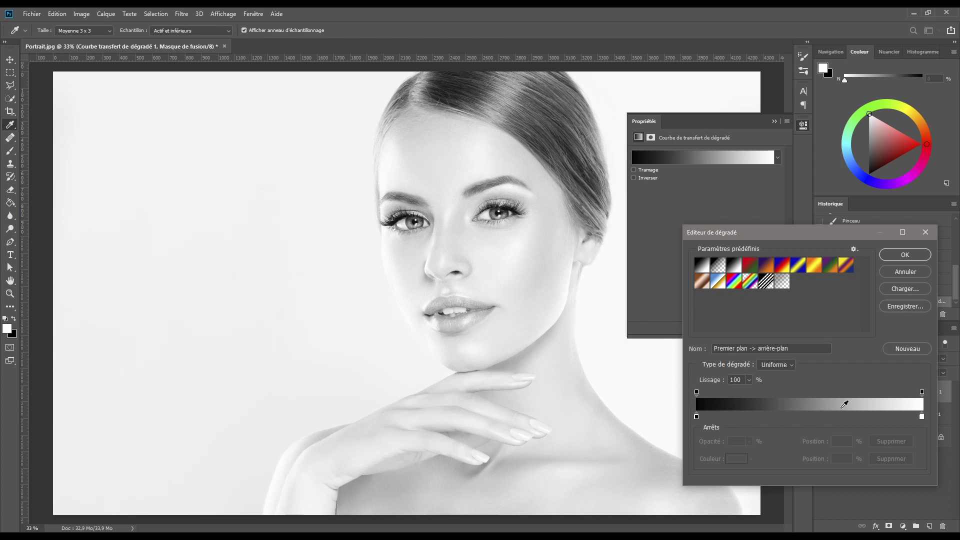
left_click_drag(820, 415, 808, 415)
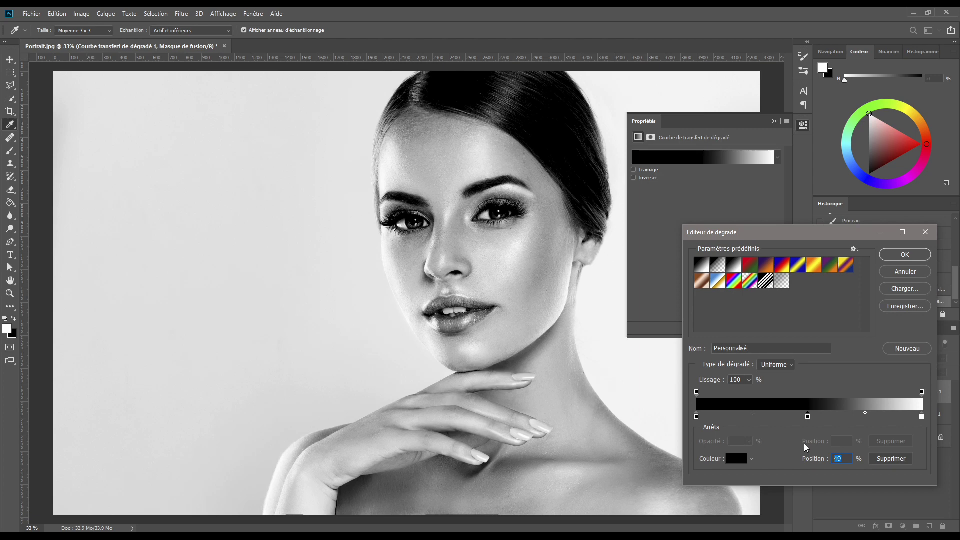
type("50")
left_click(810, 417)
Step: Set the middle gradient stop's colour to dark red and apply the gradient
left_click(735, 458)
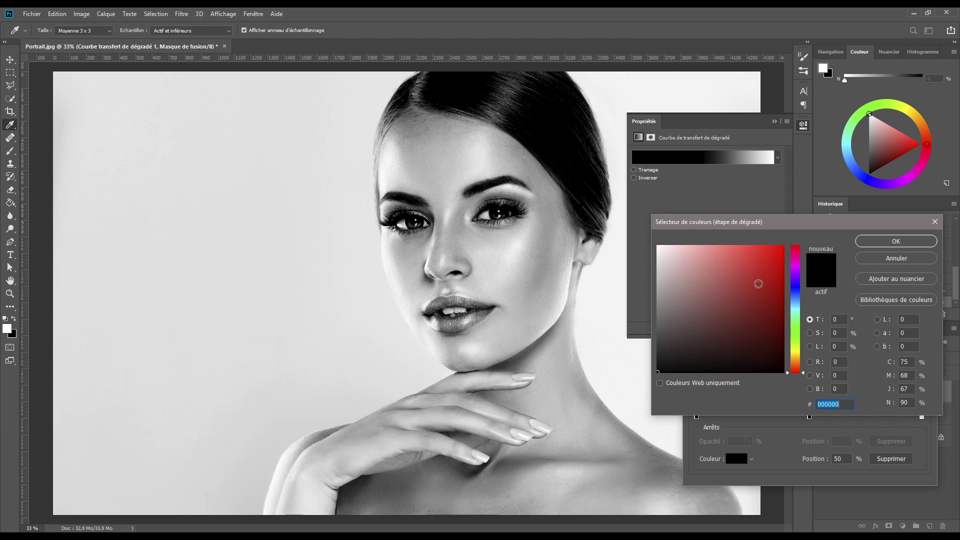
left_click(757, 284)
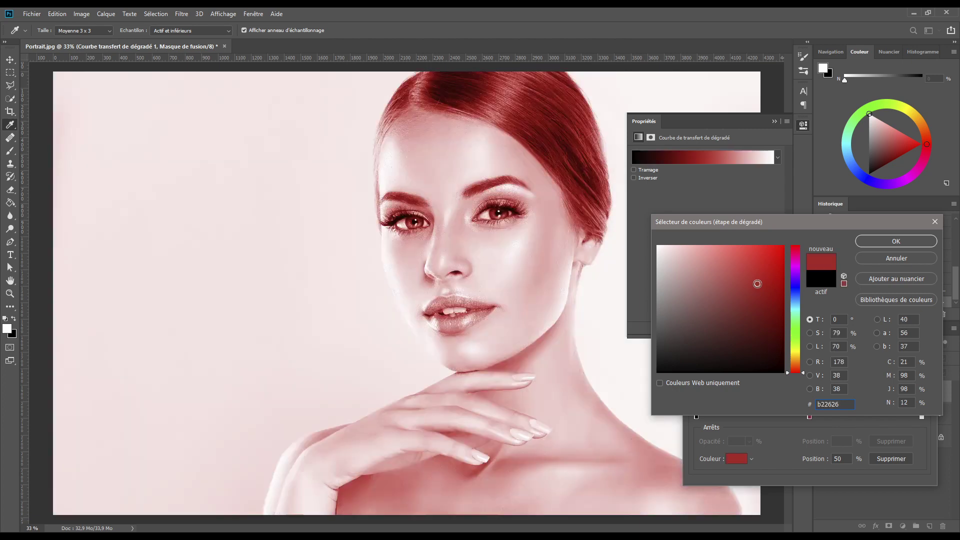
left_click(758, 280)
left_click(876, 240)
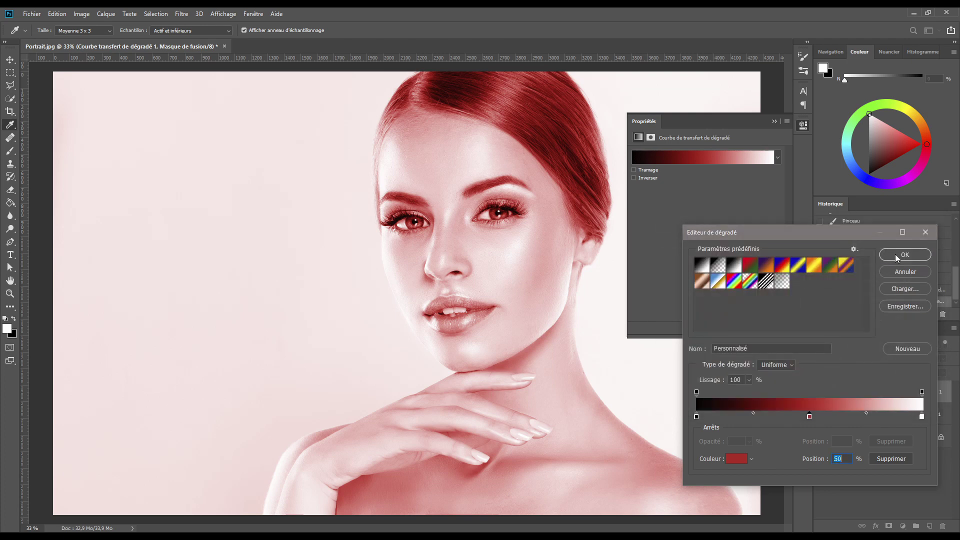
left_click(895, 255)
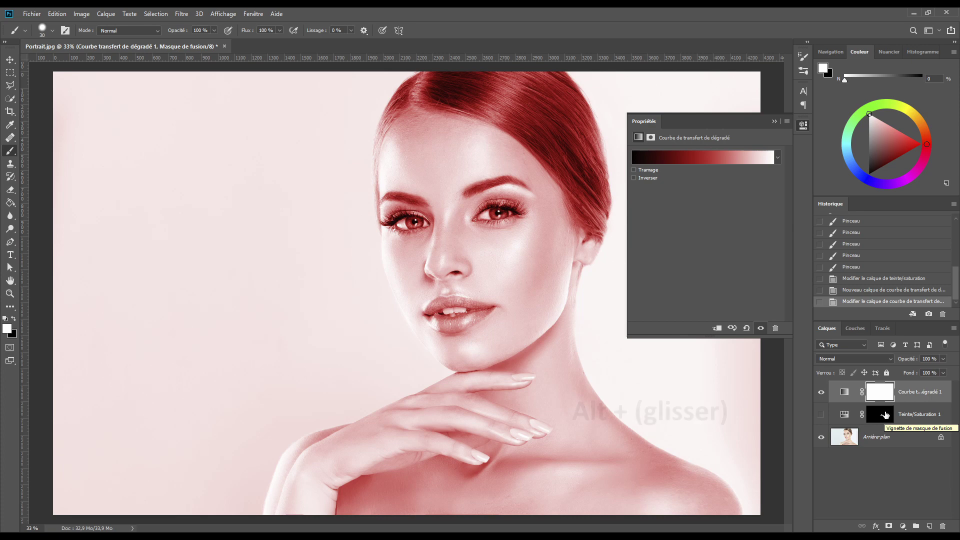
Step: Copy the lip mask from the Hue/Saturation layer onto the Gradient Map layer, replacing its existing mask
key("alt")
left_click_drag(885, 414, 872, 384)
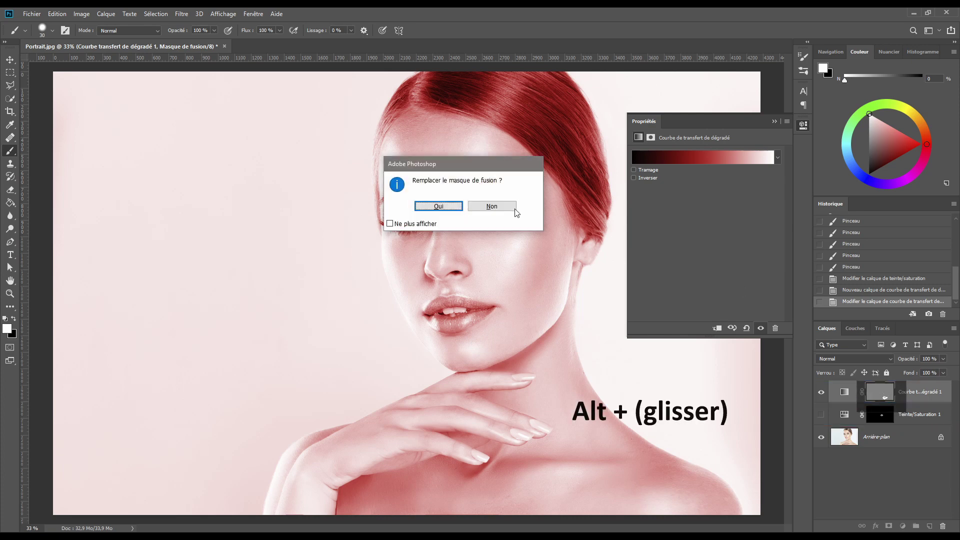
left_click(438, 206)
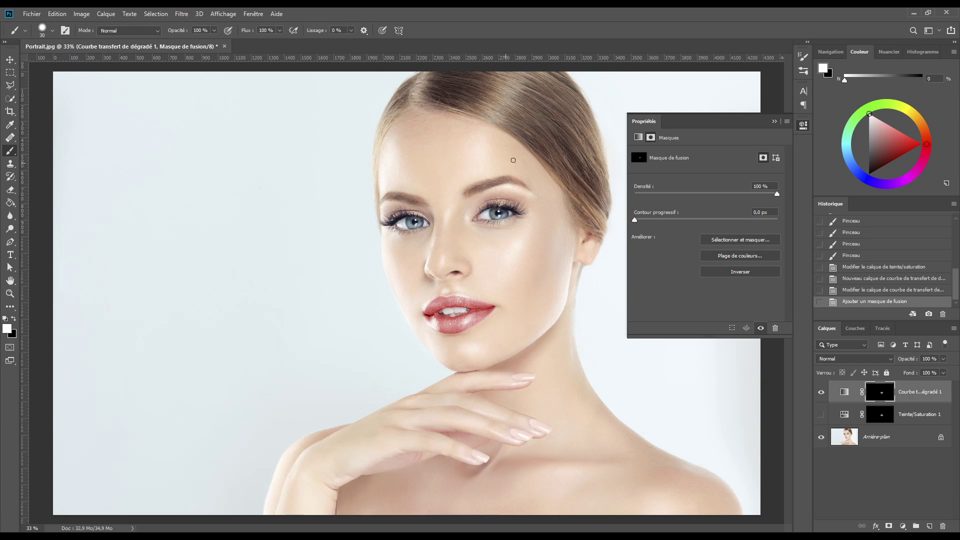
Step: Edit the Gradient Map's gradient, moving the midpoint between the red and white stops to 73% and the red stop to 62%
left_click(844, 392)
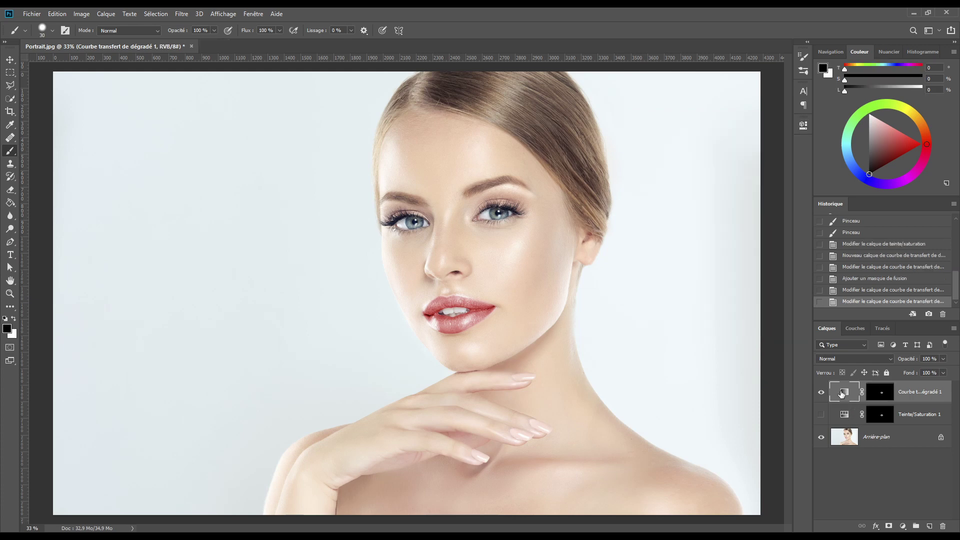
double_click(843, 393)
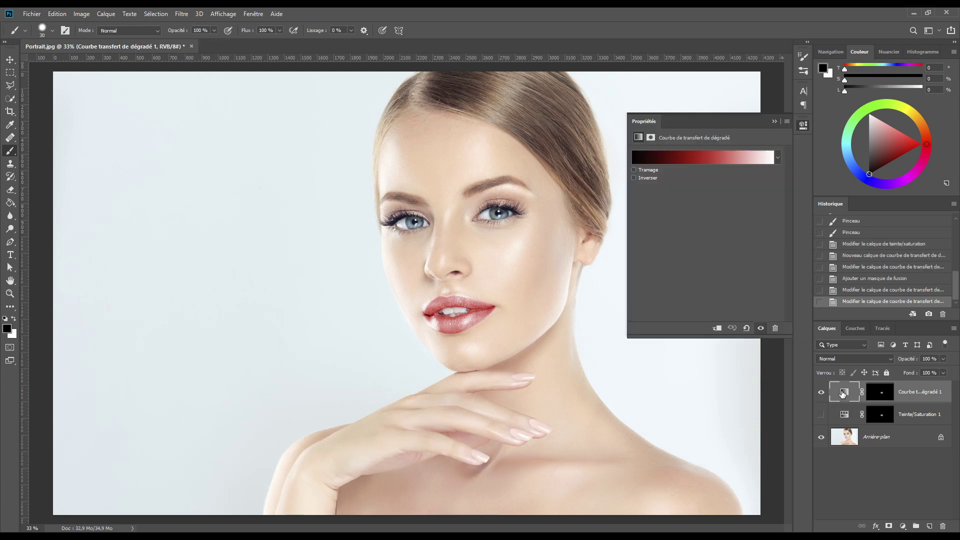
left_click(689, 158)
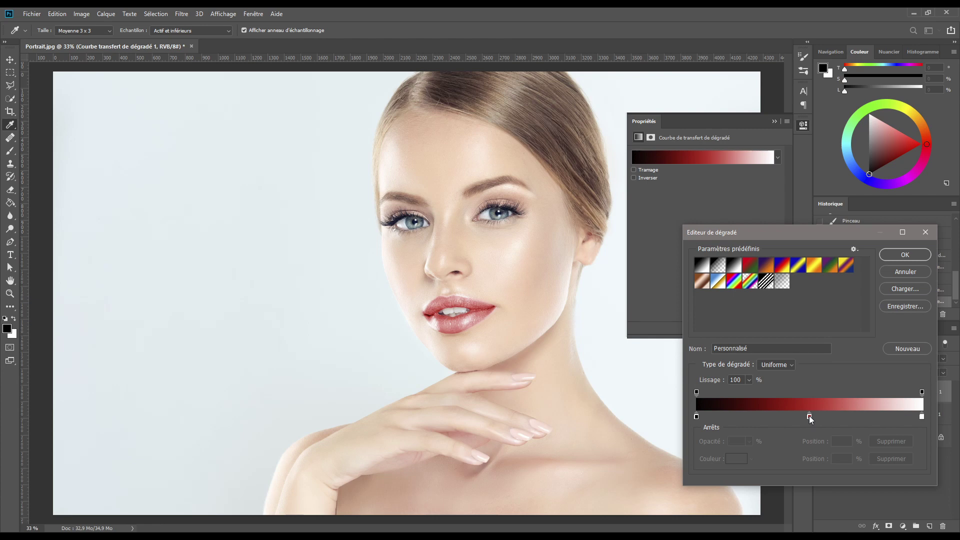
left_click(809, 416)
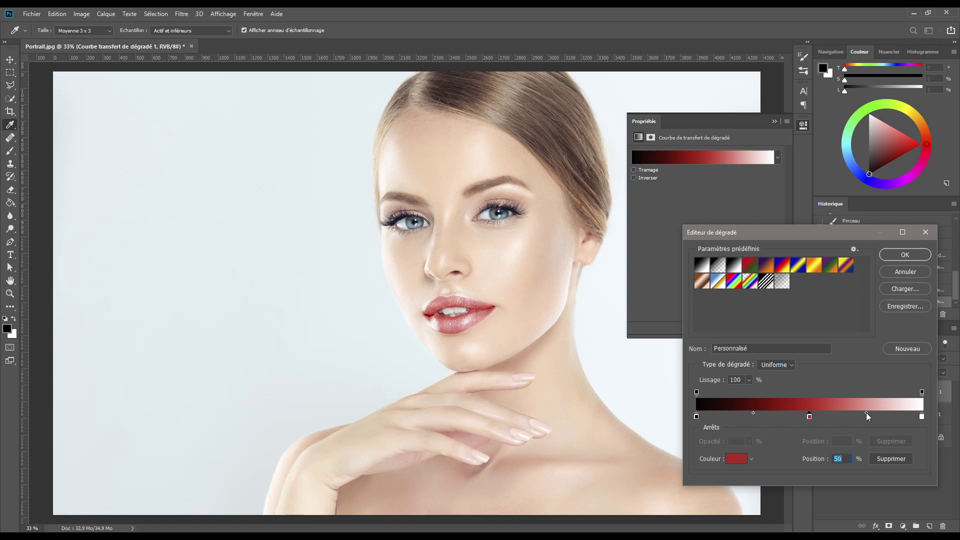
left_click_drag(866, 412, 893, 413)
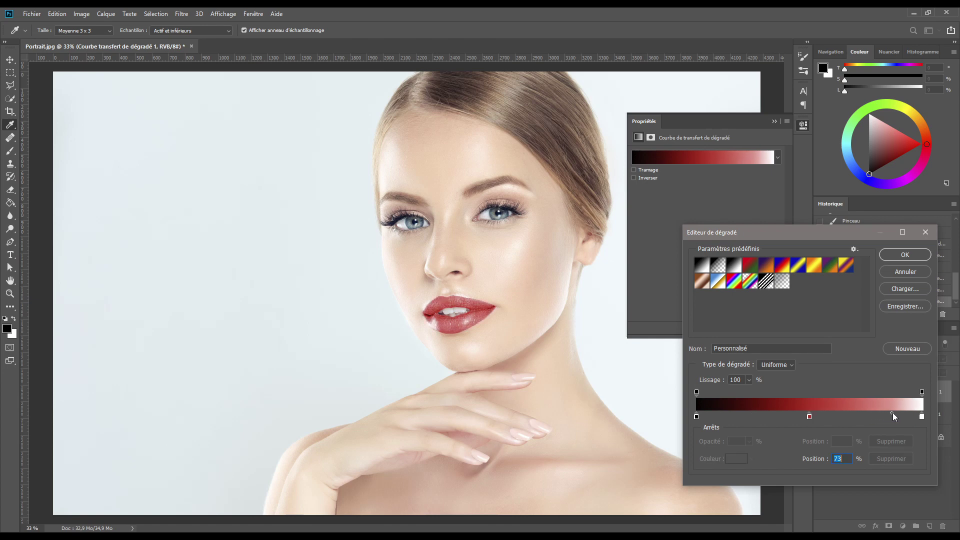
left_click(809, 417)
left_click_drag(809, 417, 836, 416)
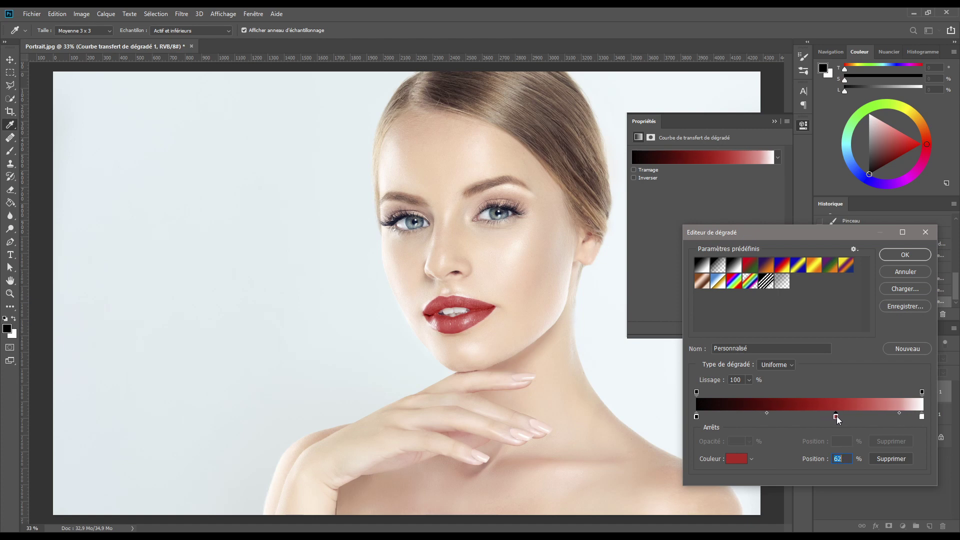
Step: Move the midpoint between the red and white stops to about 55%, shift the white stop to about 98%, and apply the gradient
left_click_drag(898, 412, 884, 414)
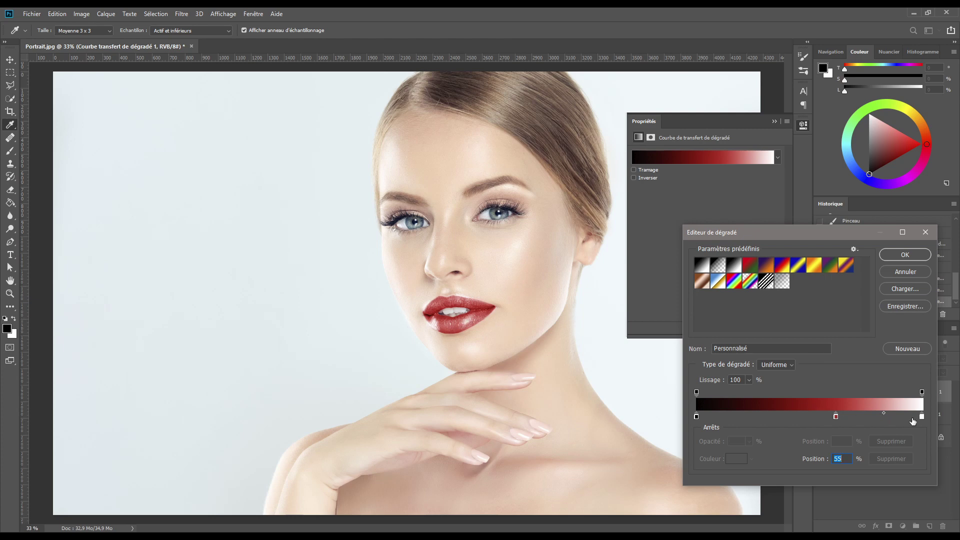
mouse_move(883, 412)
left_mouse_down()
mouse_move(909, 413)
mouse_move(881, 415)
left_mouse_up()
left_click(922, 416)
left_click_drag(923, 416, 922, 416)
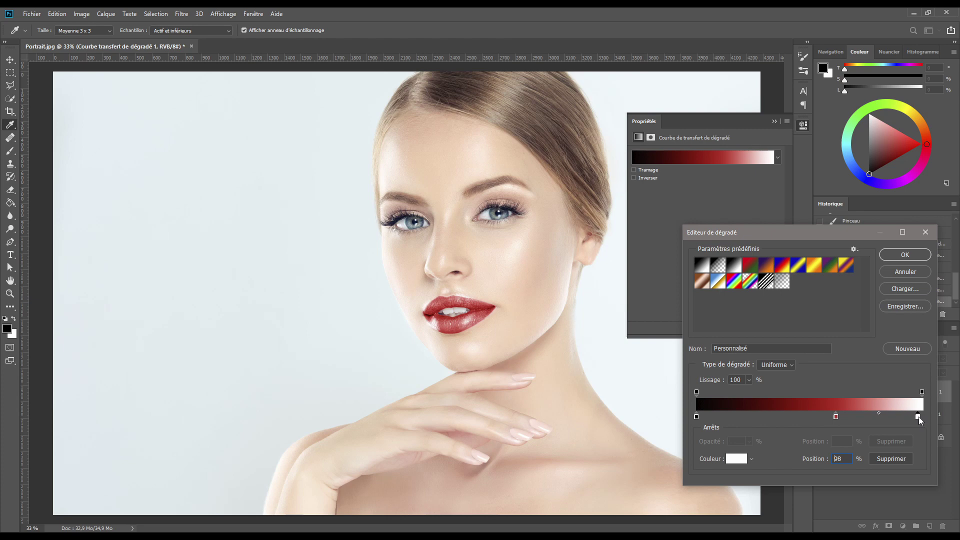
left_click_drag(919, 417, 919, 417)
key("Return")
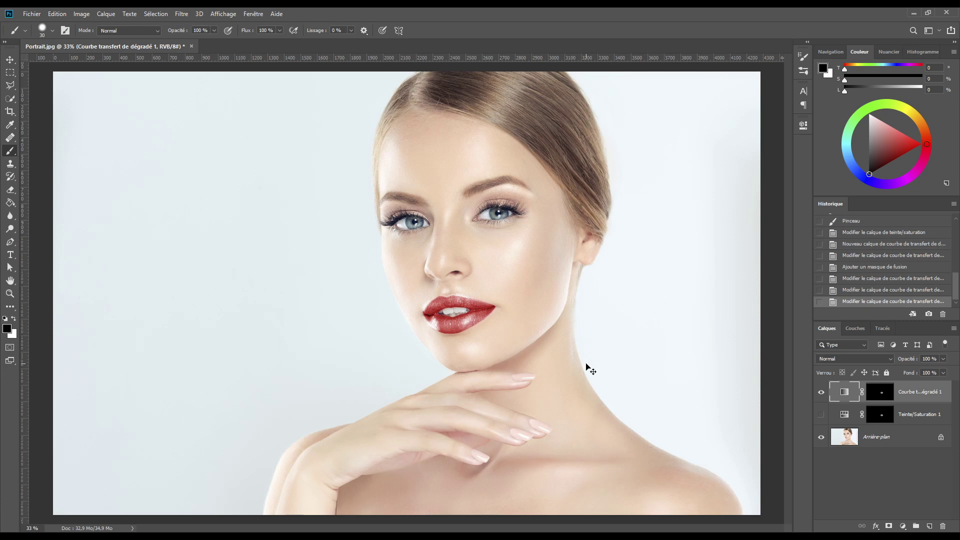
Step: Duplicate the Gradient Map adjustment layer three times
key("ctrl+j")
key("ctrl+j")
key("ctrl+j")
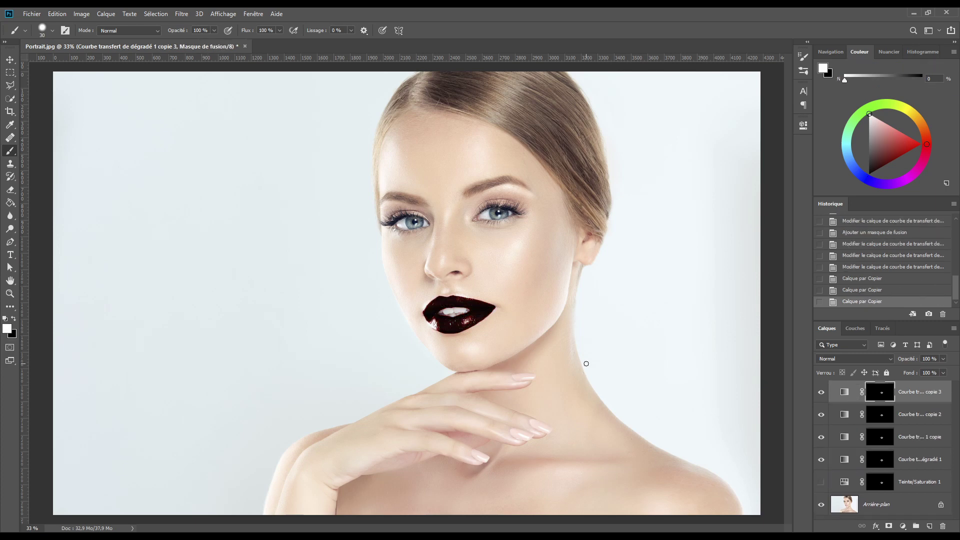
Step: Fill the layer masks of all three Gradient Map copies with black to hide their effect
left_click(881, 440)
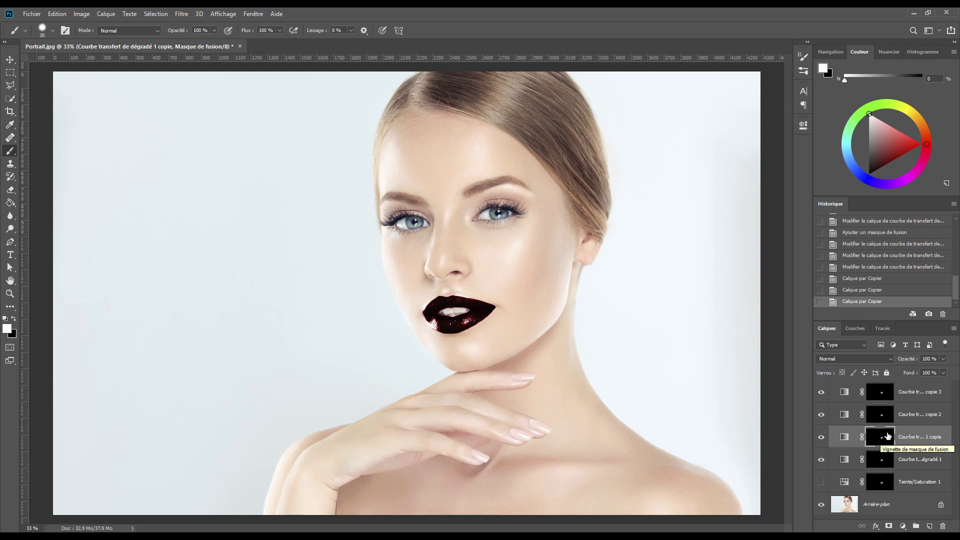
key("alt+BackSpace")
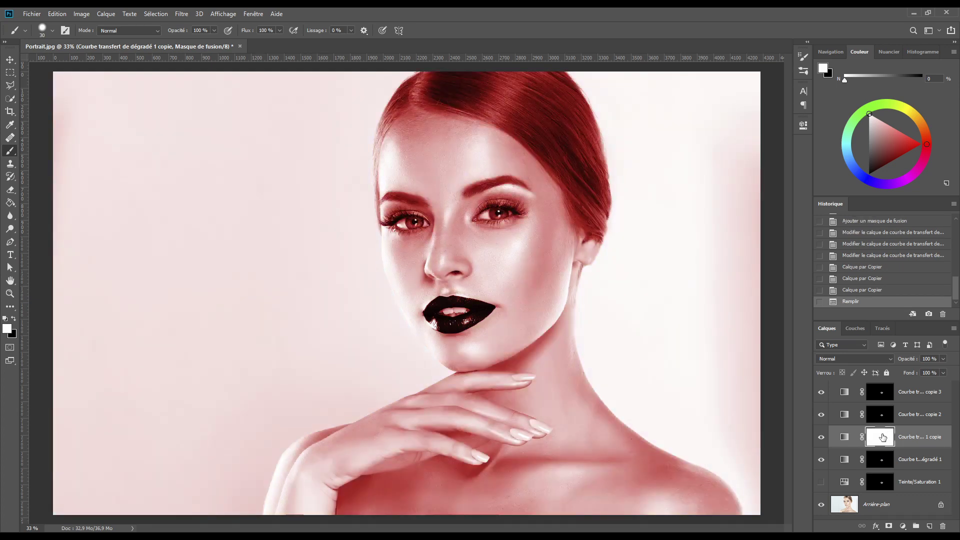
left_click_drag(883, 438, 882, 440)
key("ctrl+BackSpace")
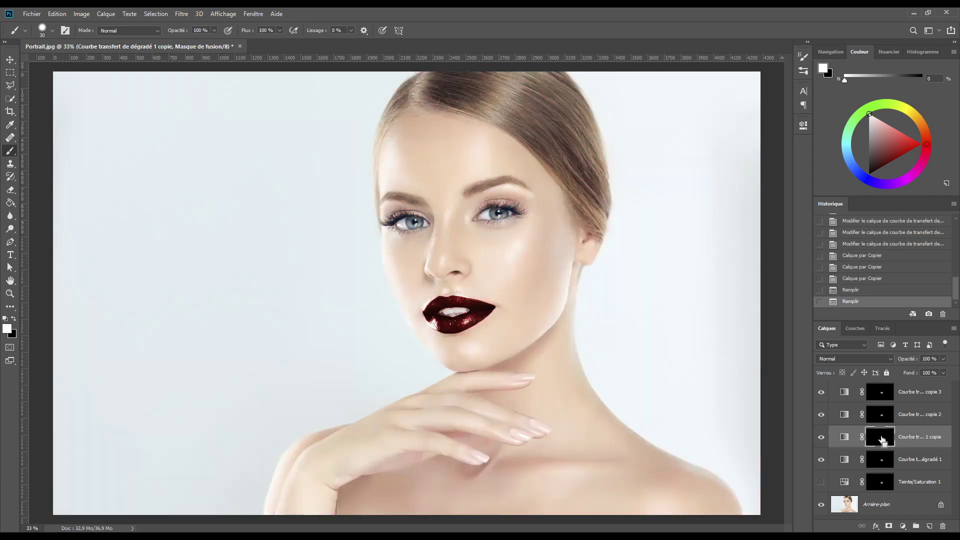
left_click(881, 417)
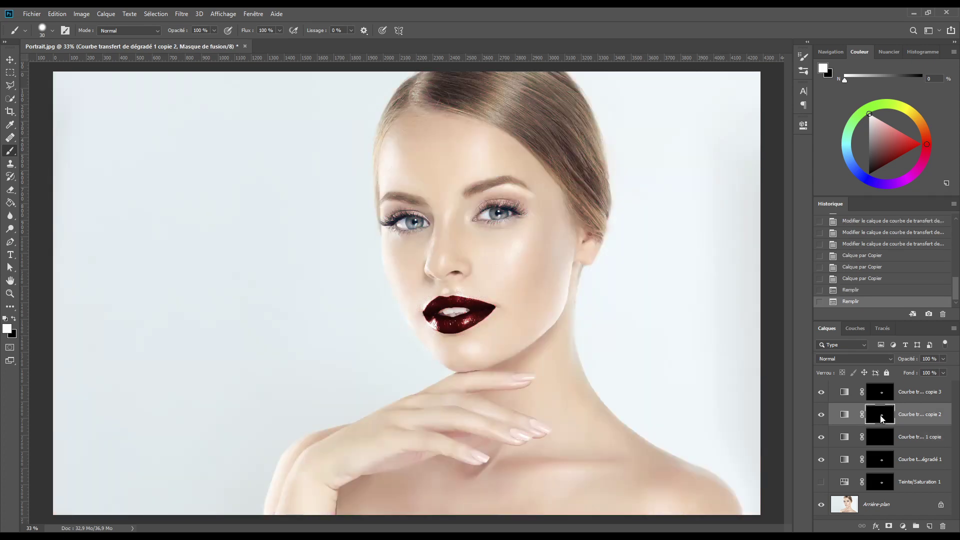
key("ctrl+BackSpace")
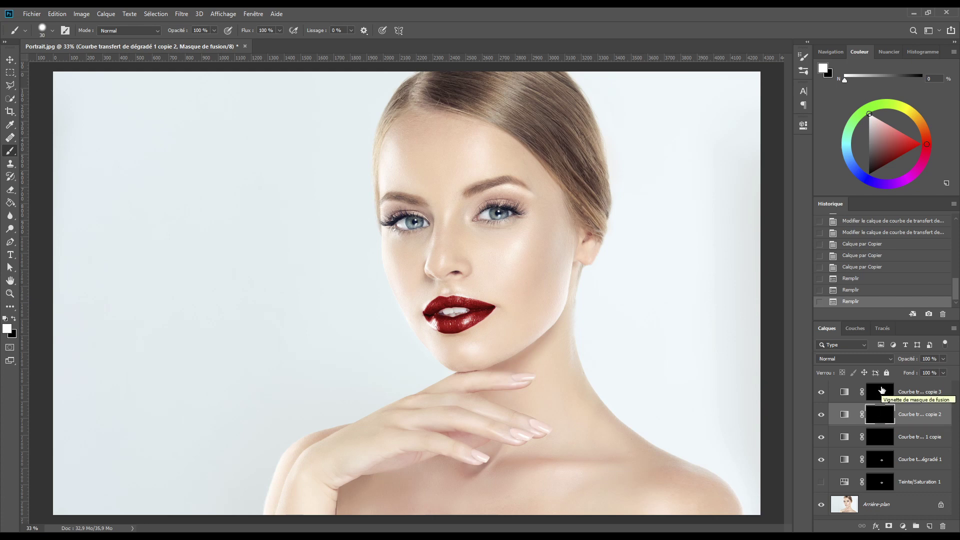
left_click(882, 391)
key("ctrl+BackSpace")
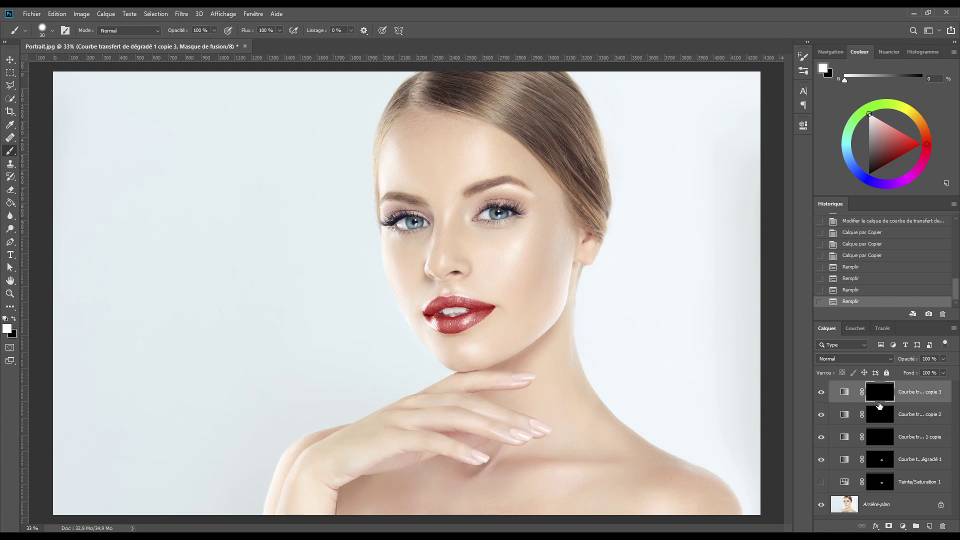
Step: Target the first Gradient Map copy's mask and set up a soft round white brush of 100 px for painting on the face
left_click(878, 443)
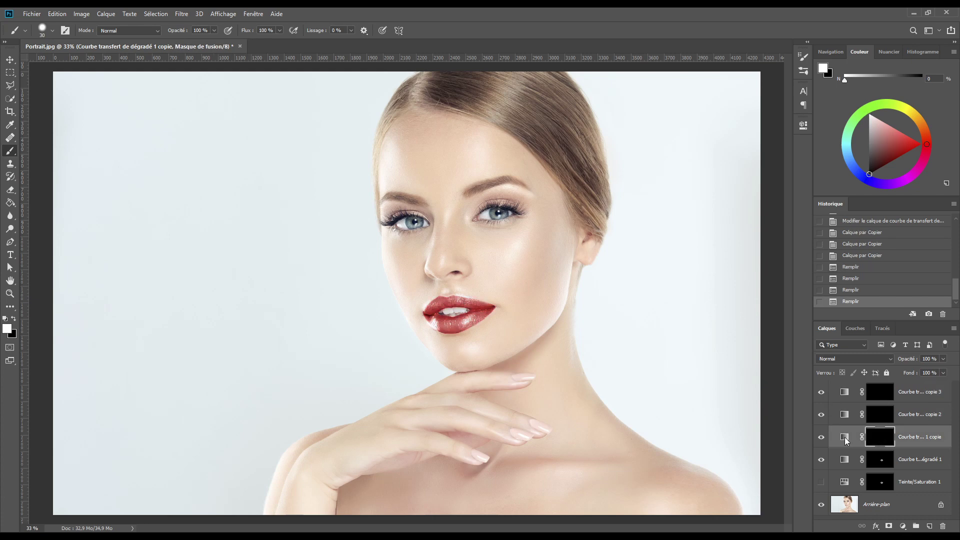
left_click(844, 438)
left_click(874, 439)
key("]")
key("]")
key("]")
key("]")
key("]")
key("]")
key("]")
key("ctrl+space")
left_click(459, 254)
left_click(495, 252)
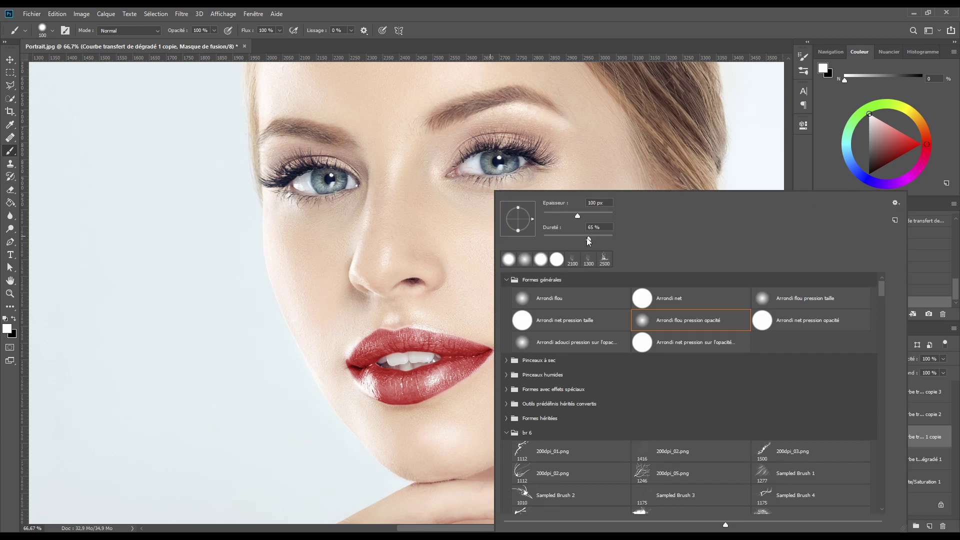
left_click(492, 9)
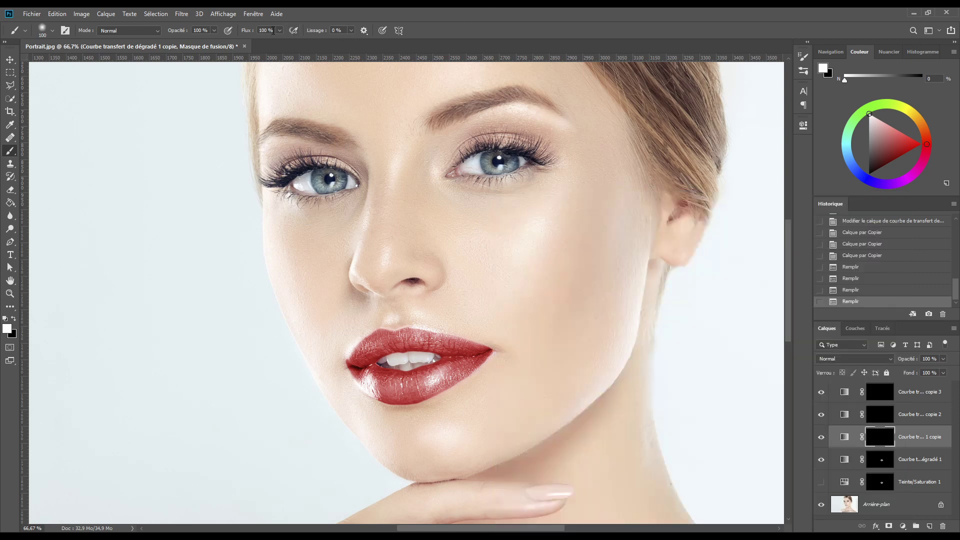
Step: Set the brush flow to 10% and its size to 250 px, then paint blush on the cheek nearest the visible ear
type("10")
key("bracketright")
key("bracketright")
key("bracketright")
key("bracketright")
key("bracketright")
mouse_move(570, 214)
left_mouse_down()
mouse_move(519, 320)
mouse_move(571, 237)
mouse_move(563, 254)
mouse_move(514, 328)
mouse_move(579, 206)
mouse_move(509, 325)
mouse_move(572, 228)
left_mouse_up()
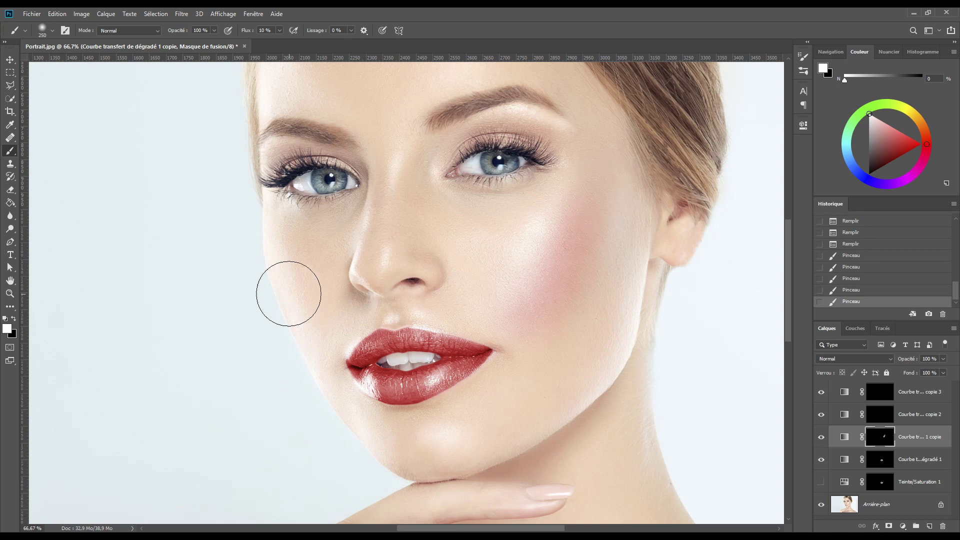
Step: Reduce the brush to 175 px and paint matching blush on the opposite cheek
key("bracketleft")
key("bracketleft")
mouse_move(286, 277)
left_mouse_down()
mouse_move(287, 252)
mouse_move(327, 344)
mouse_move(291, 257)
mouse_move(327, 331)
left_mouse_up()
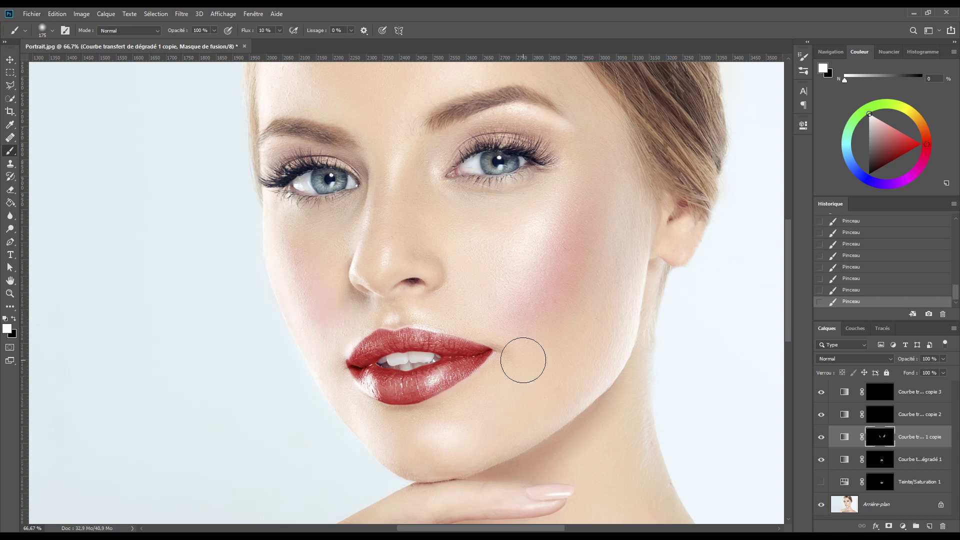
Step: On the second Gradient Map copy's mask, paint eyeshadow around the eye above the larger blush area with a 90 px brush at 6% flow
left_click(880, 415)
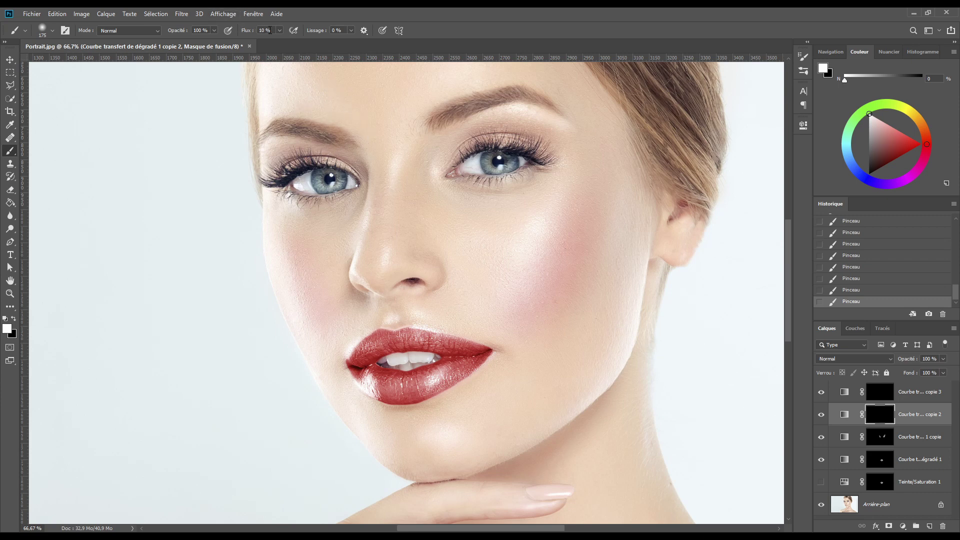
type("6")
key("ctrl+r")
left_click_drag(420, 133, 397, 200)
key("ctrl+r")
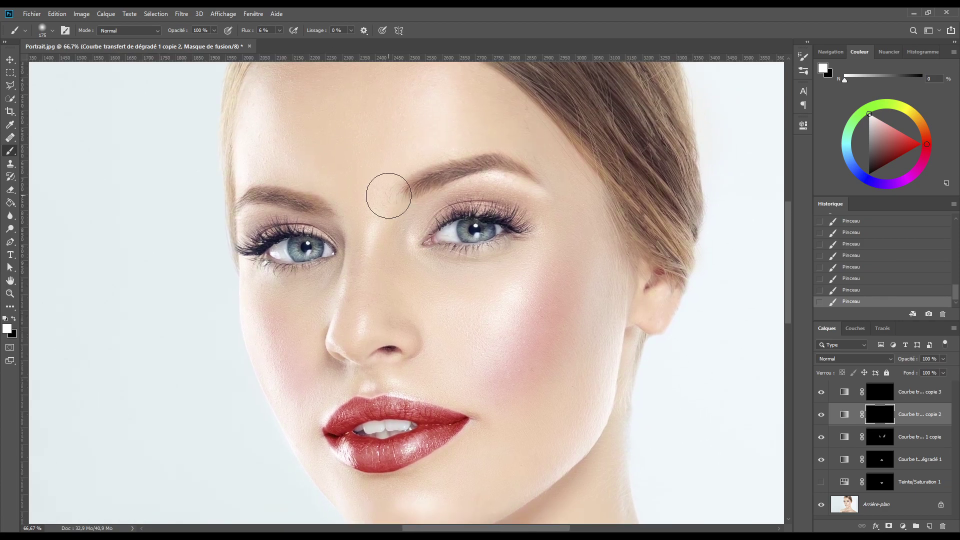
scroll(390, 198, "up", 1)
key("bracketleft")
key("bracketleft")
key("bracketleft")
key("bracketleft")
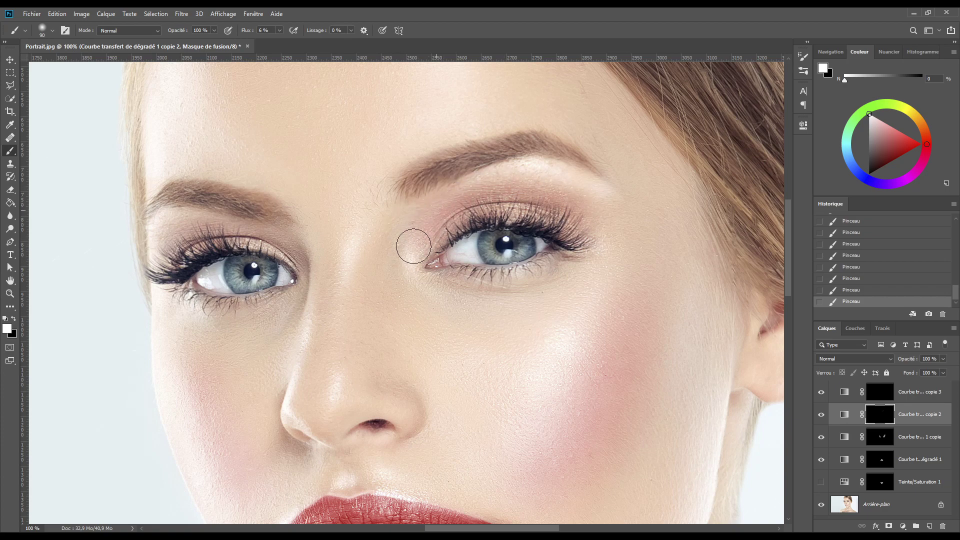
mouse_move(414, 242)
left_mouse_down()
mouse_move(451, 211)
mouse_move(535, 191)
mouse_move(614, 232)
mouse_move(481, 239)
mouse_move(606, 232)
left_mouse_up()
Step: Reduce the brush to 60 px and paint eyeshadow on the other eyelid
key("bracketleft")
key("bracketleft")
key("bracketleft")
mouse_move(284, 245)
left_mouse_down()
mouse_move(252, 228)
mouse_move(307, 262)
mouse_move(251, 231)
mouse_move(205, 221)
mouse_move(177, 232)
mouse_move(152, 259)
mouse_move(228, 222)
mouse_move(178, 257)
mouse_move(251, 236)
mouse_move(210, 231)
mouse_move(203, 243)
mouse_move(277, 258)
left_mouse_up()
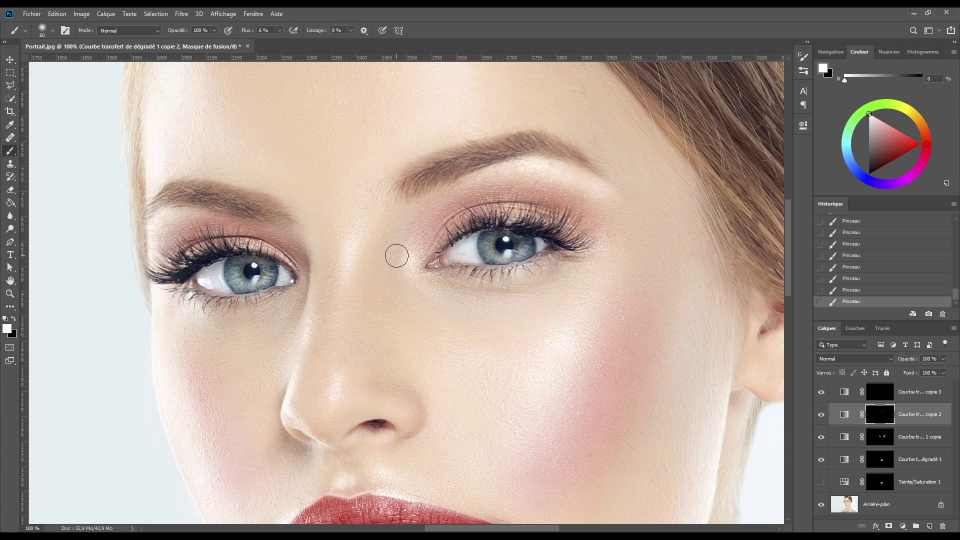
scroll(367, 269, "down", 3)
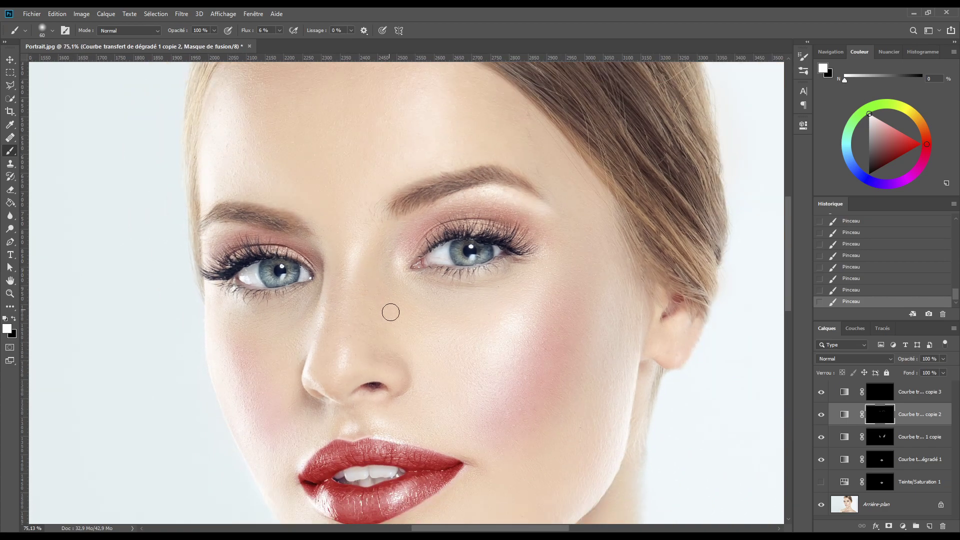
left_click_drag(390, 310, 403, 253)
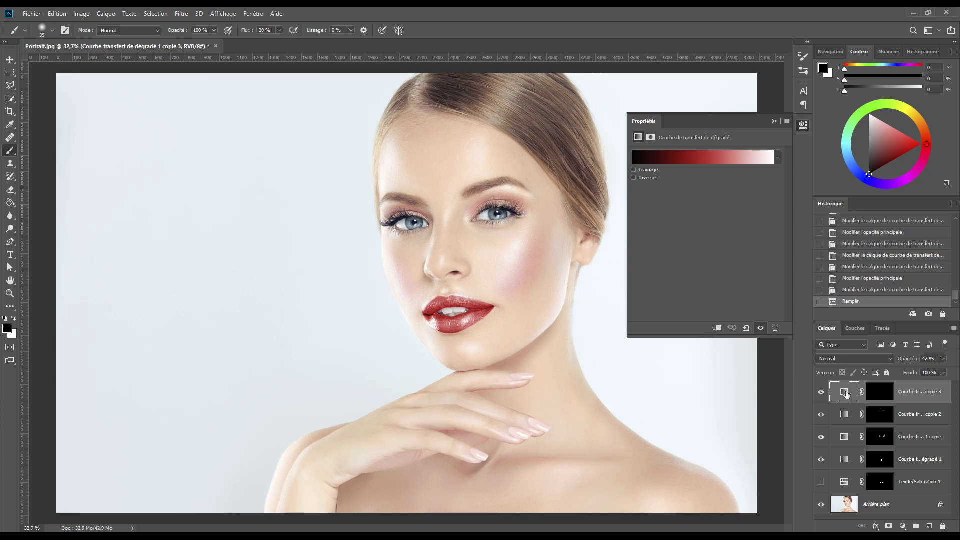
Step: Change the middle stop of the third Gradient Map copy's gradient from red to a vivid blue and apply it
left_click(703, 159)
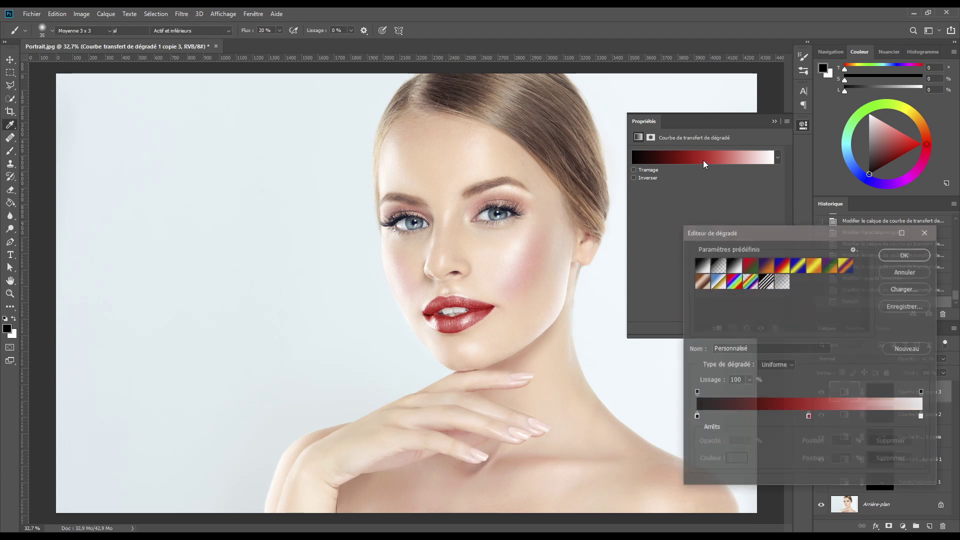
left_click(808, 418)
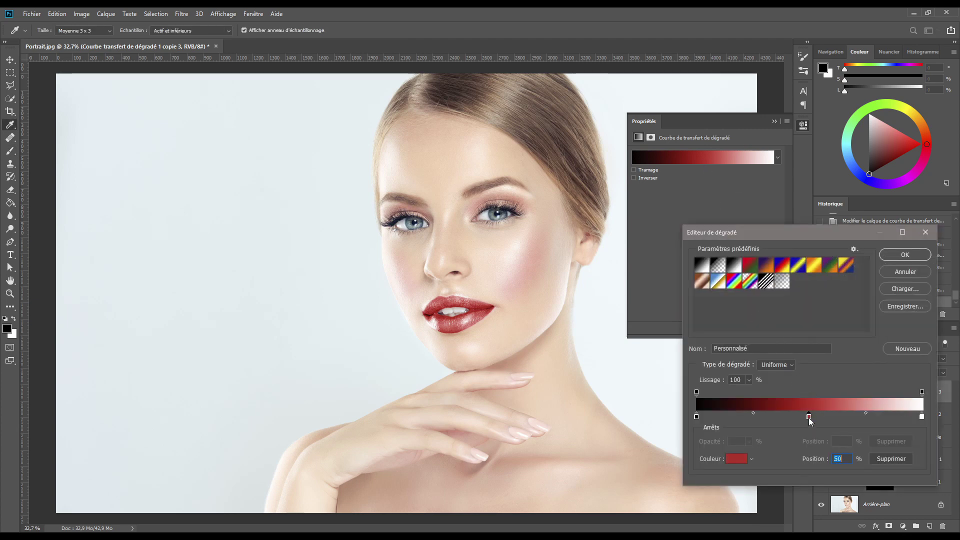
left_click(734, 459)
left_click(795, 293)
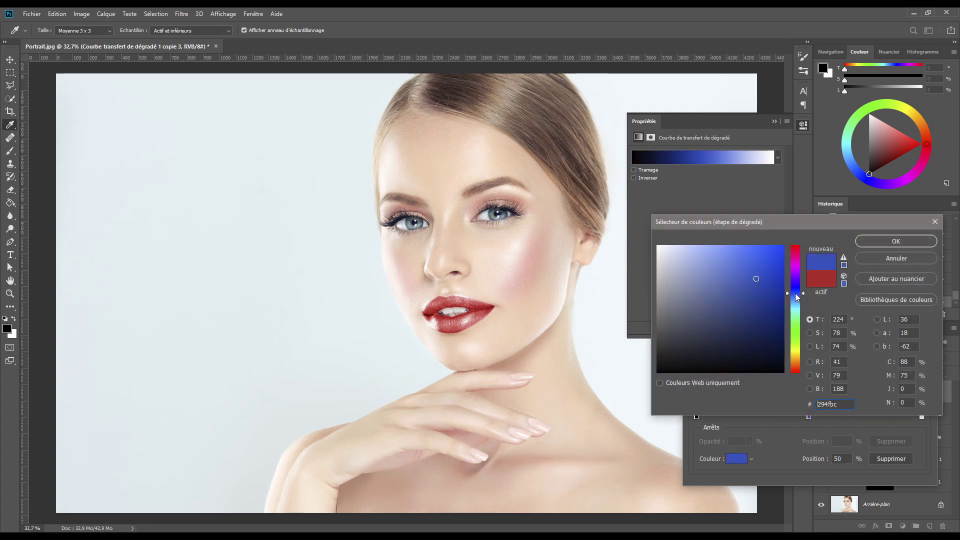
left_click(765, 268)
left_click(895, 242)
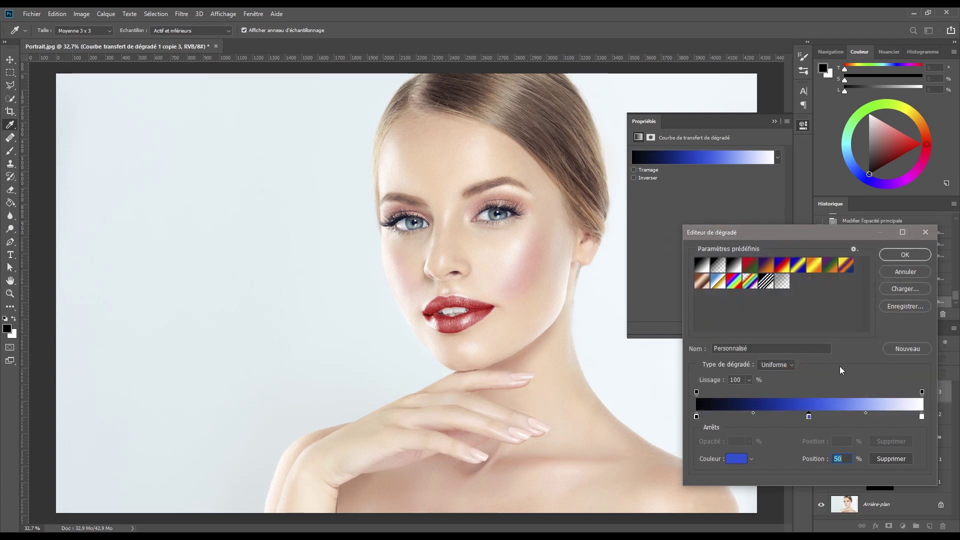
left_click(900, 254)
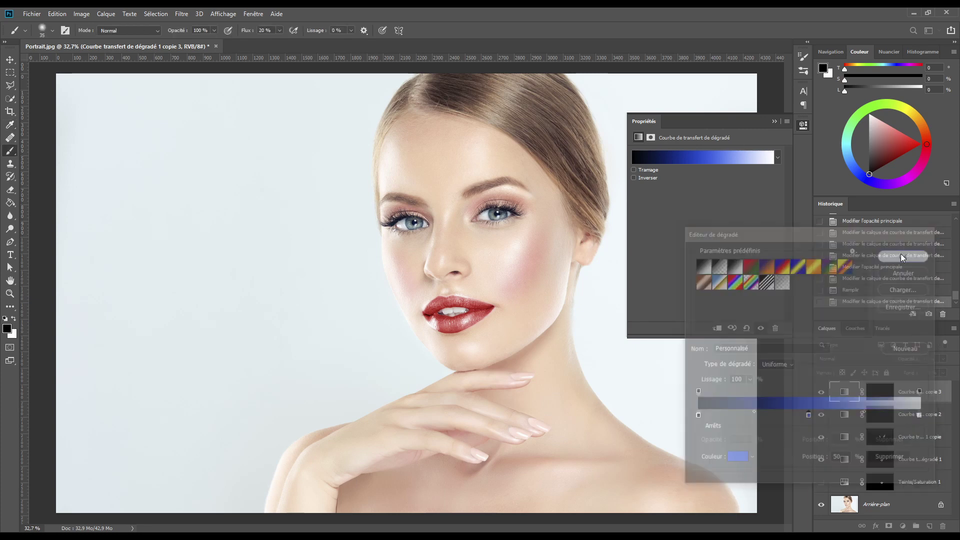
Step: On the third Gradient Map copy's mask, paint the iris above the larger blush area blue with a soft 35 px brush at 20% flow
left_click(882, 388)
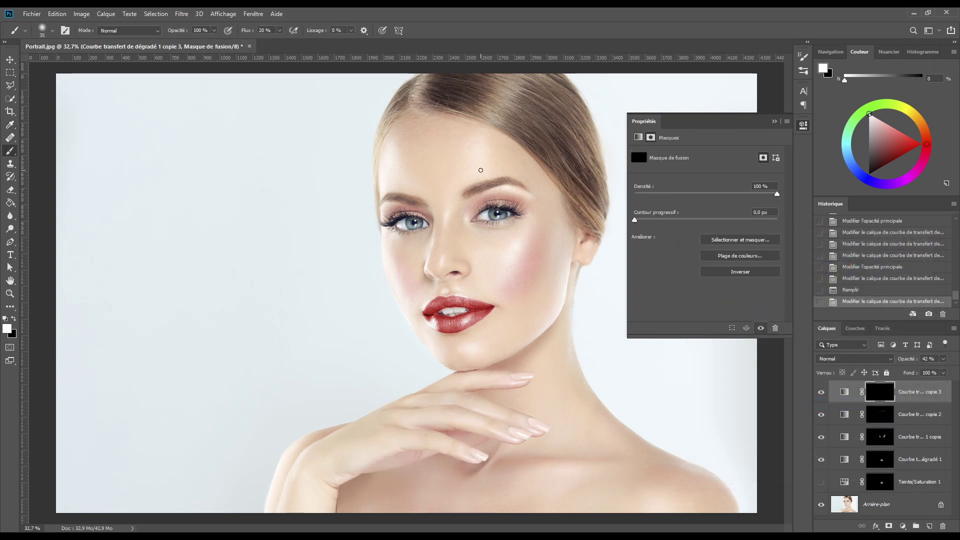
scroll(495, 240, "up", 2)
scroll(508, 200, "up", 2)
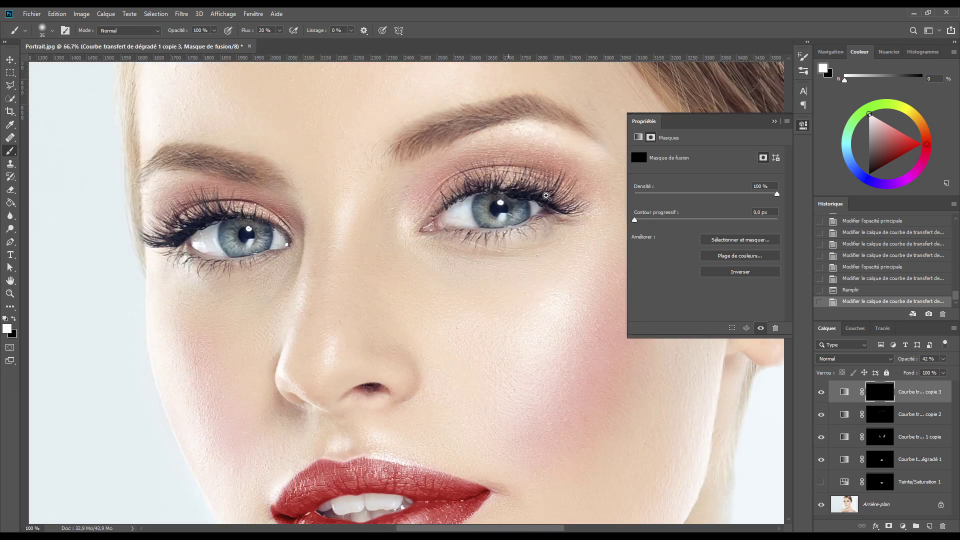
left_click(774, 121)
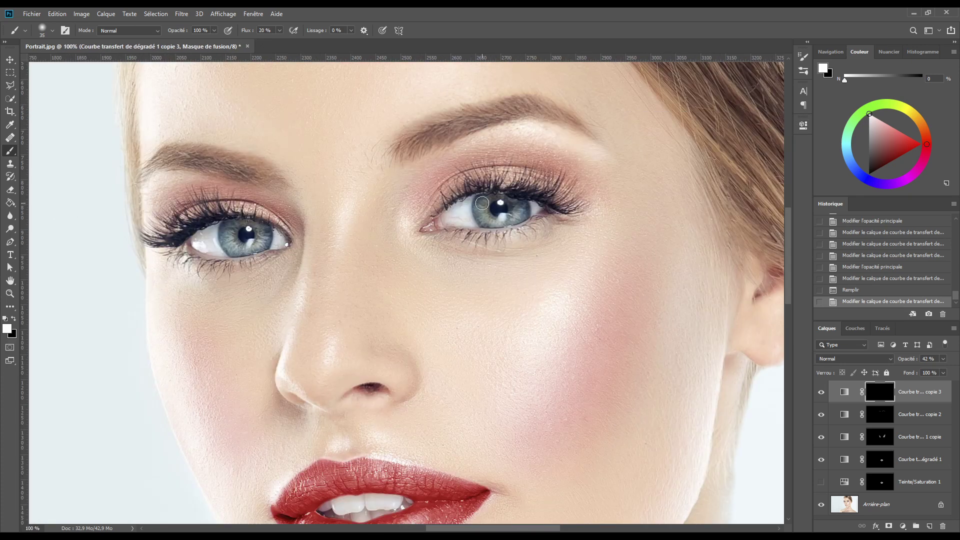
right_click(378, 226)
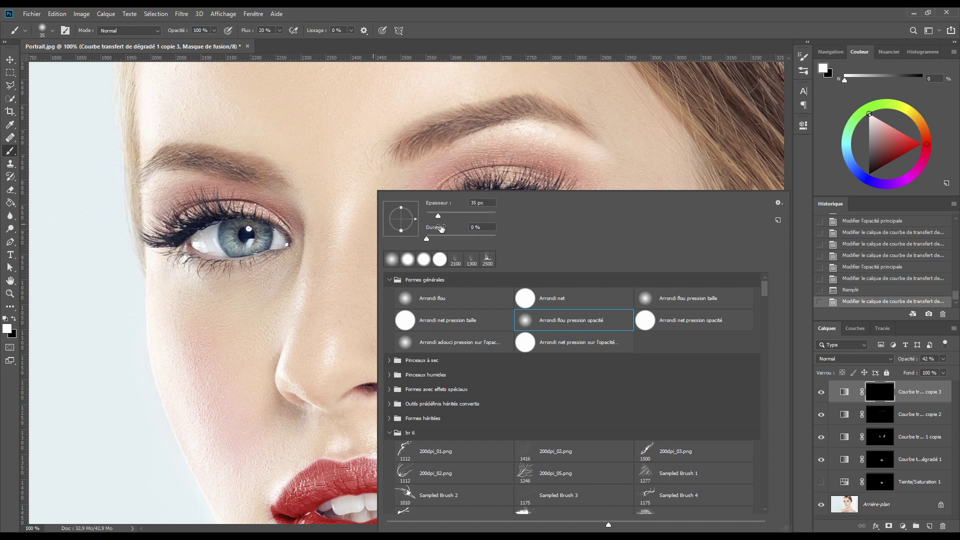
left_click(518, 17)
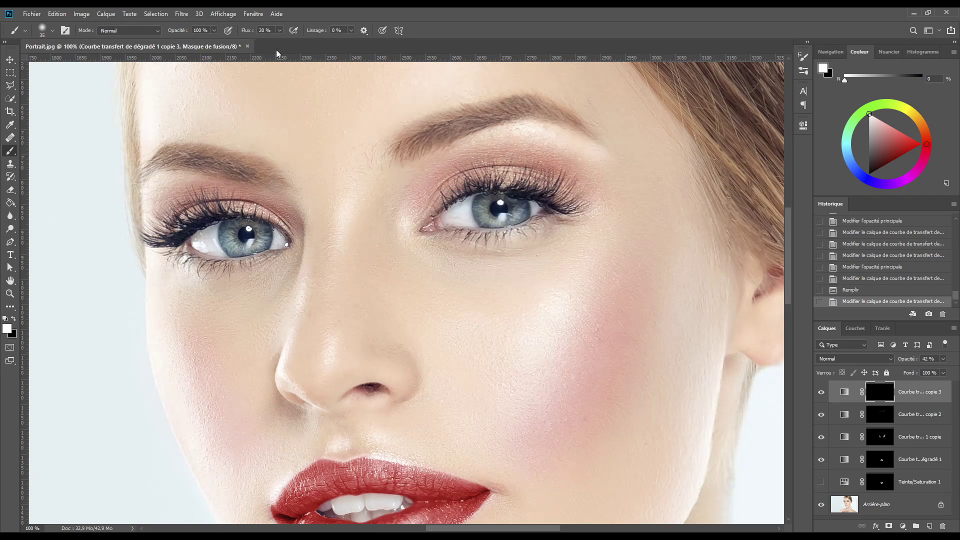
left_click(246, 31)
left_click(486, 198)
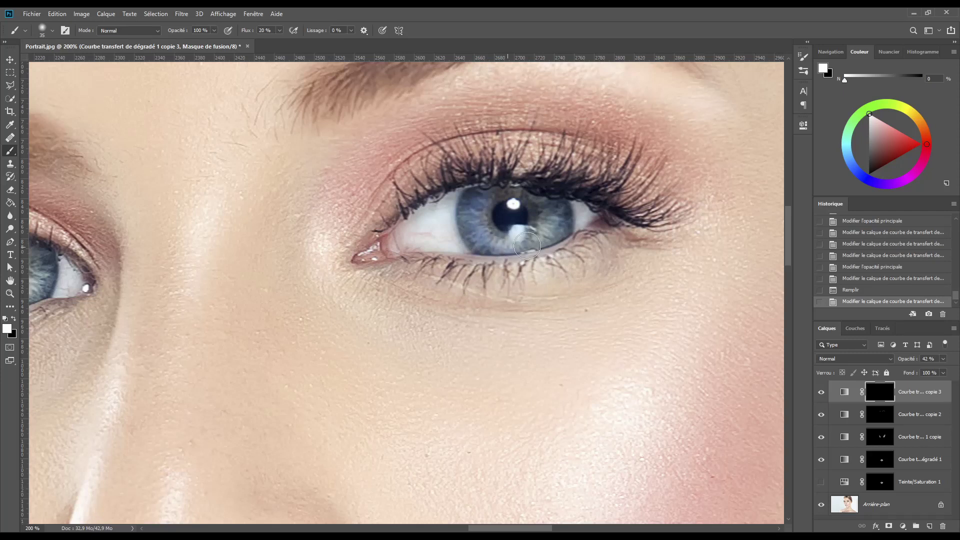
mouse_move(554, 220)
left_mouse_down()
mouse_move(536, 242)
mouse_move(496, 245)
mouse_move(475, 207)
mouse_move(485, 230)
mouse_move(542, 239)
mouse_move(558, 211)
mouse_move(543, 232)
mouse_move(510, 239)
left_mouse_up()
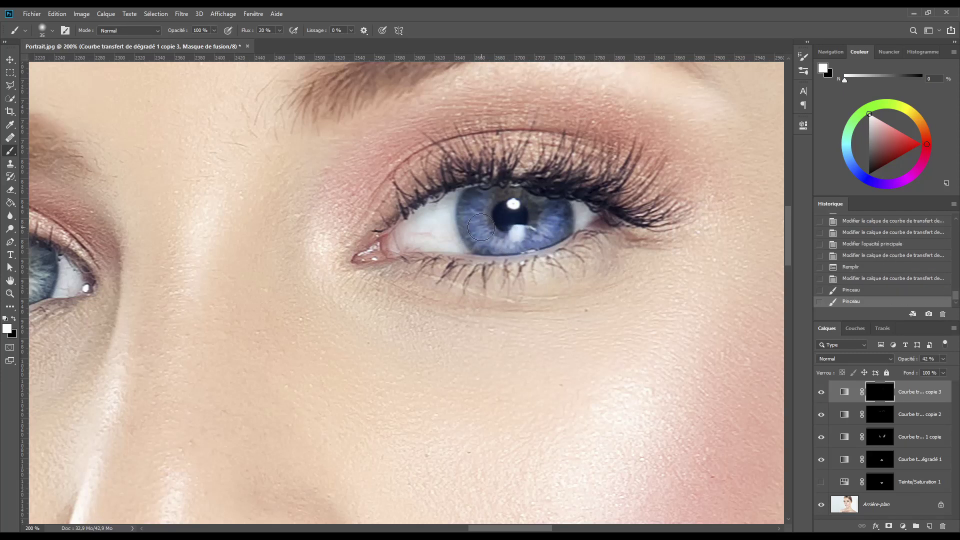
Step: Paint the other eye's iris blue on the same mask with the 35 px brush
left_click_drag(204, 294, 509, 225)
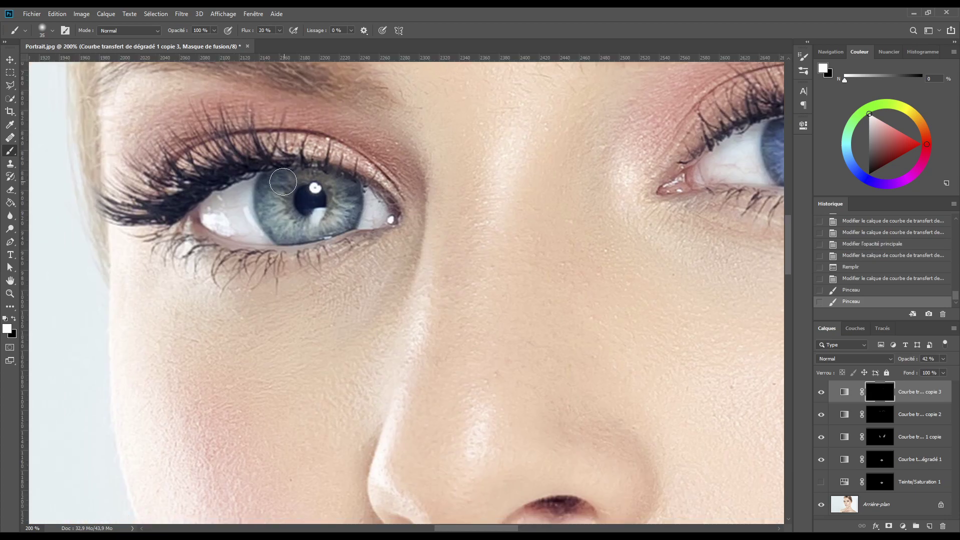
mouse_move(280, 223)
left_mouse_down()
mouse_move(331, 223)
mouse_move(342, 187)
mouse_move(339, 209)
mouse_move(313, 231)
mouse_move(283, 224)
mouse_move(272, 184)
mouse_move(281, 209)
mouse_move(311, 231)
mouse_move(338, 216)
mouse_move(341, 194)
left_mouse_up()
left_click_drag(342, 195, 342, 204)
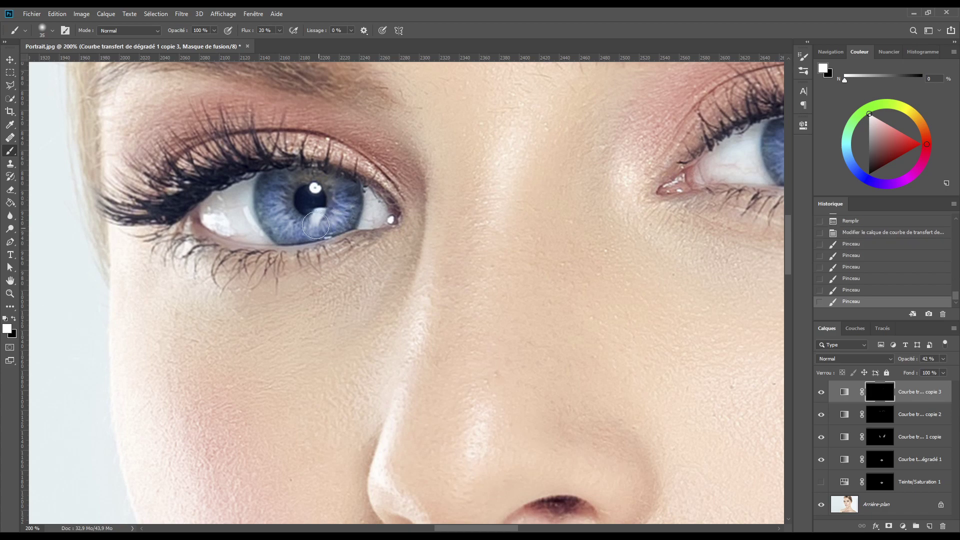
Step: Move the white stop of the blue gradient to 74% and set that Gradient Map layer's opacity to 37%
scroll(486, 246, "down", 10)
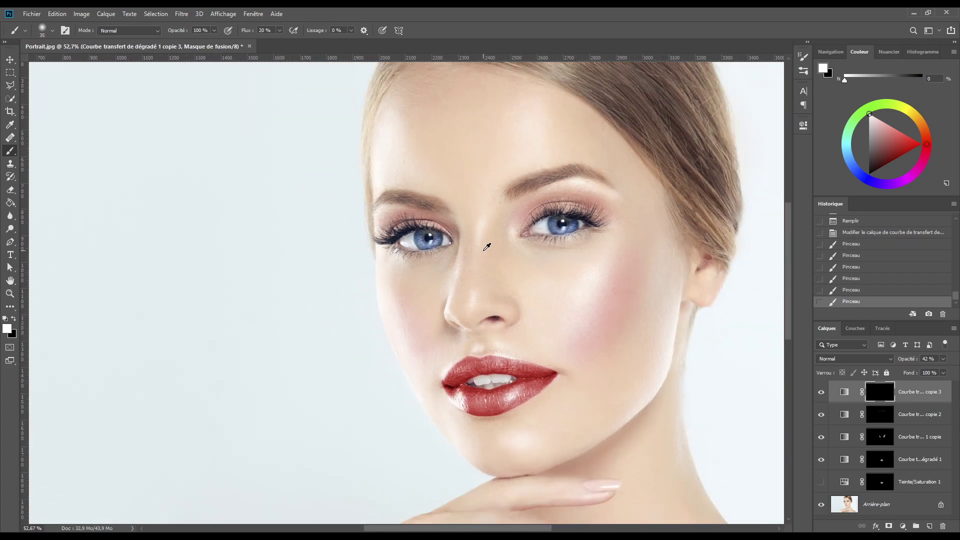
scroll(485, 245, "down", 3)
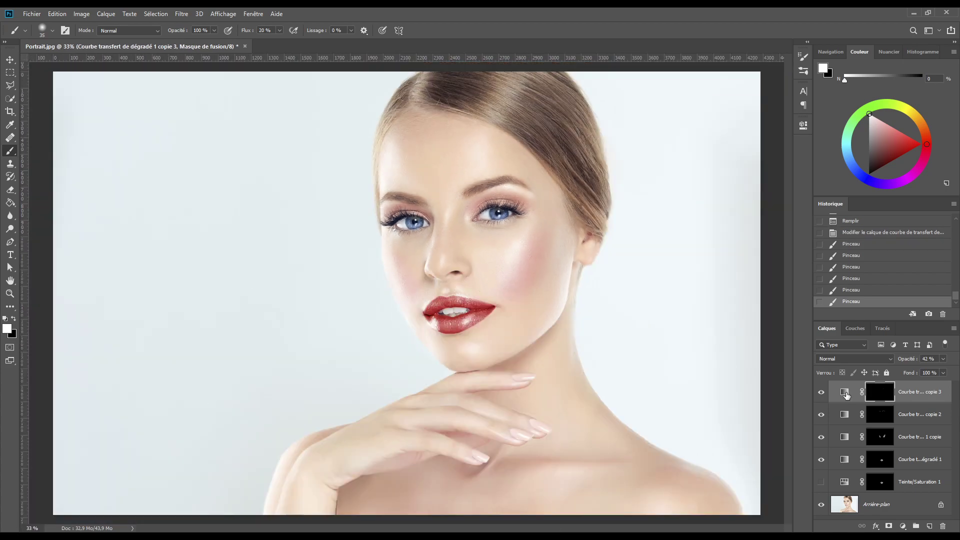
double_click(845, 392)
left_click(703, 157)
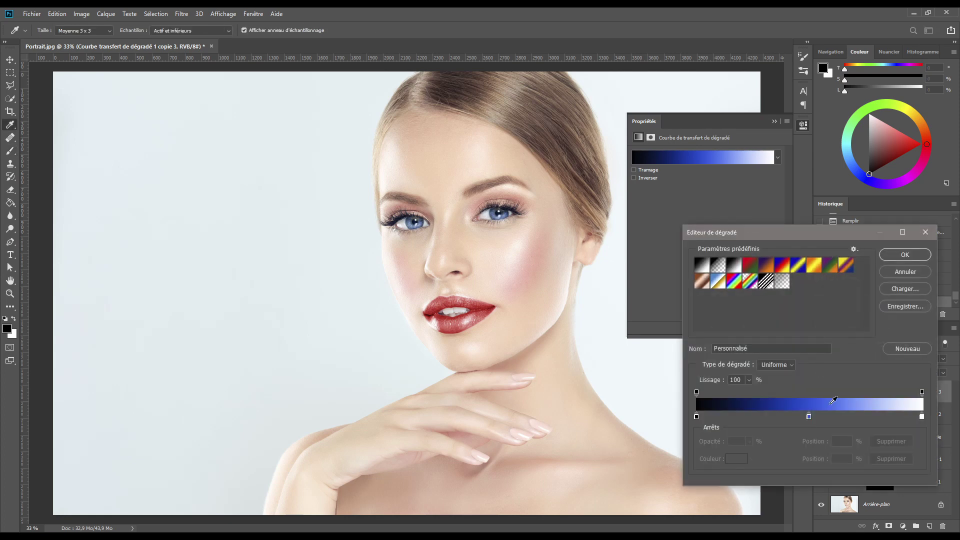
left_click_drag(923, 417, 864, 418)
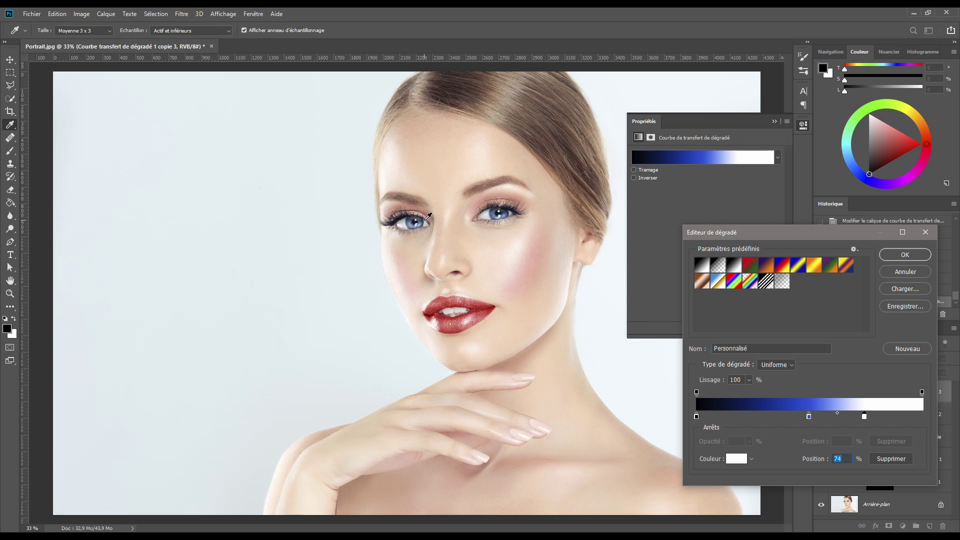
left_click(905, 259)
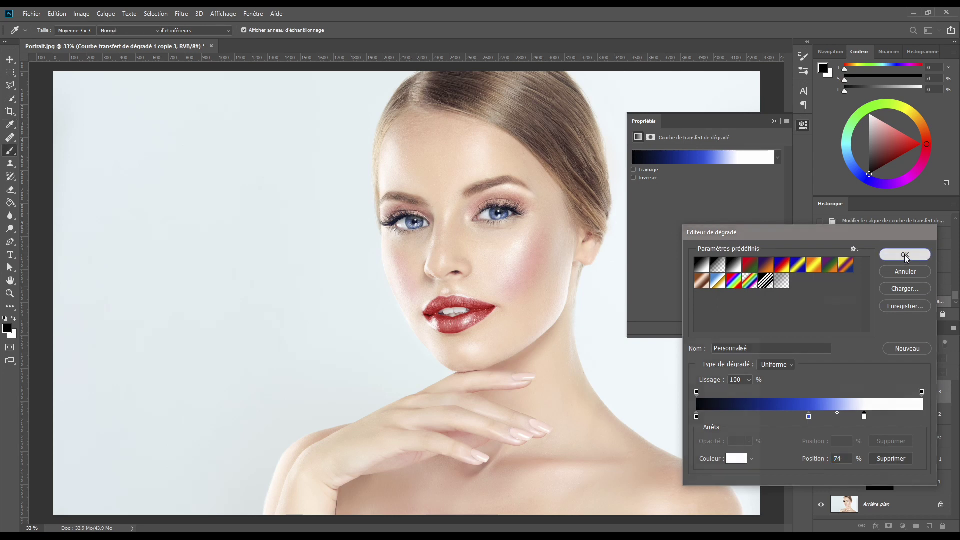
mouse_move(908, 359)
left_mouse_down()
mouse_move(898, 364)
mouse_move(907, 364)
left_mouse_up()
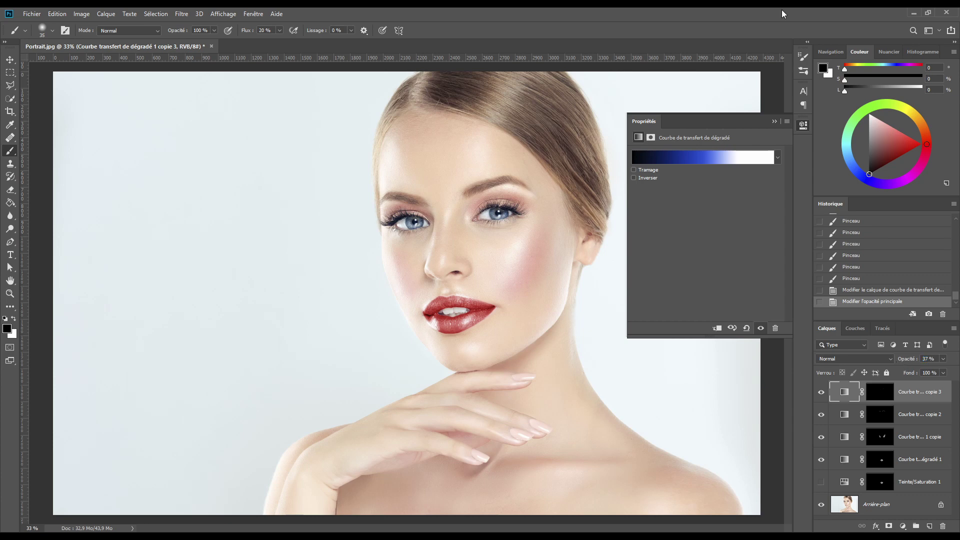
left_click(775, 122)
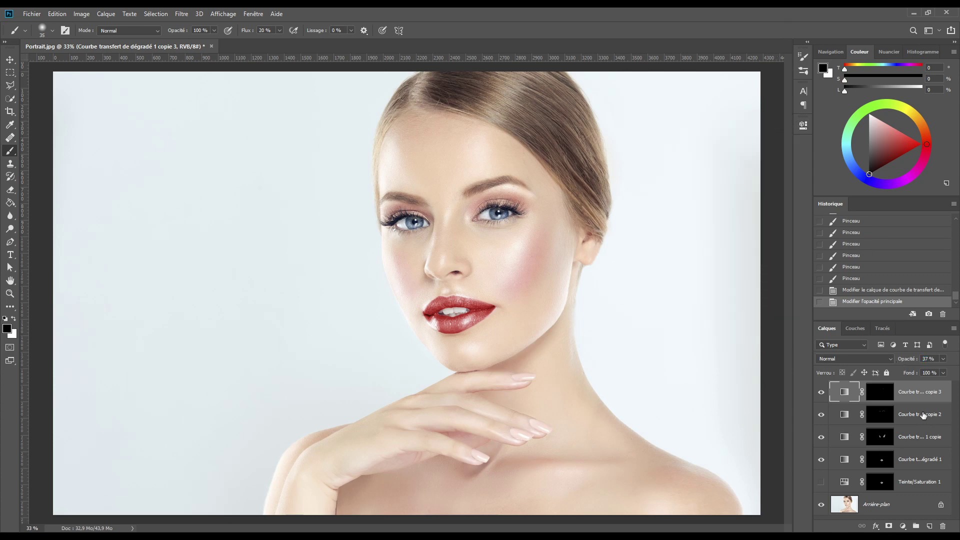
Step: Group the four Gradient Map layers and name the group "maquillage"
left_click(918, 461, "shift")
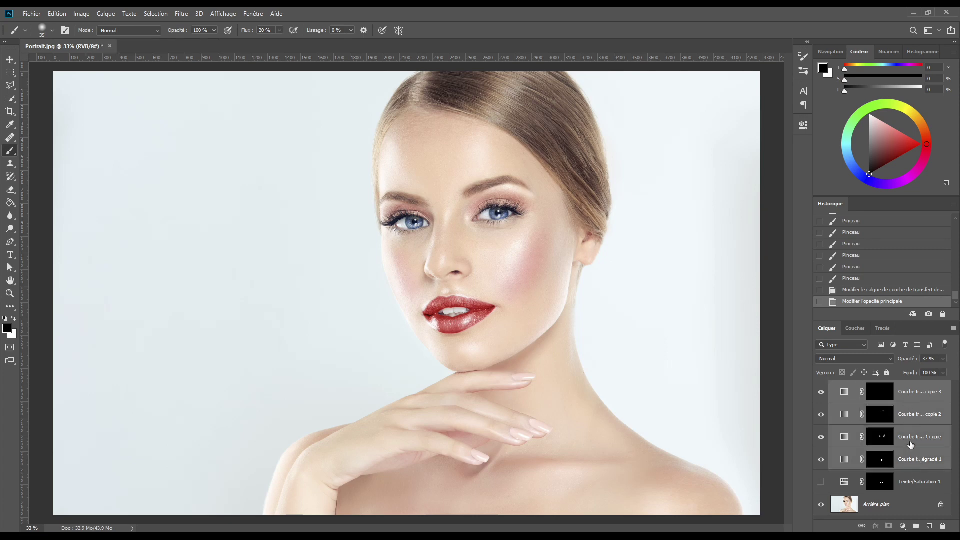
key("ctrl+g")
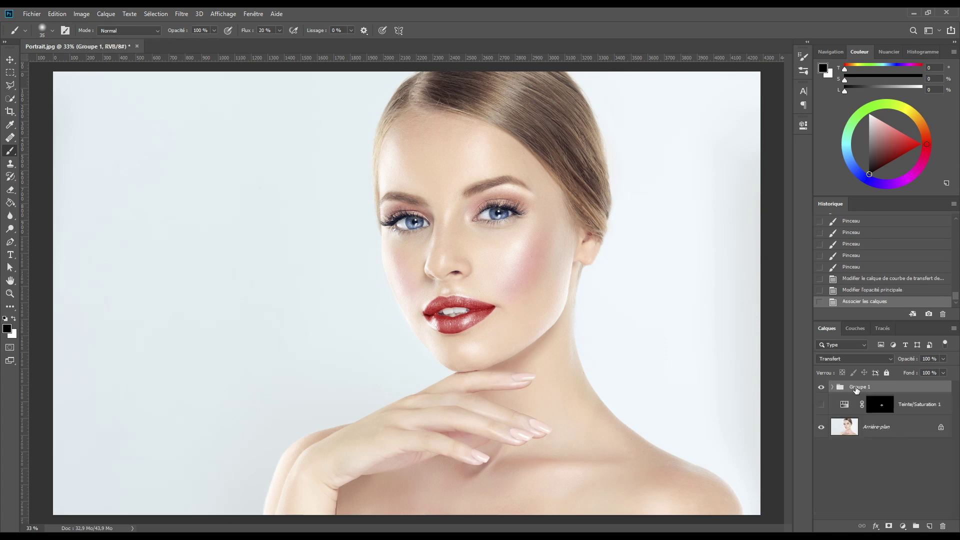
double_click(857, 388)
type("maquillage")
key("Return")
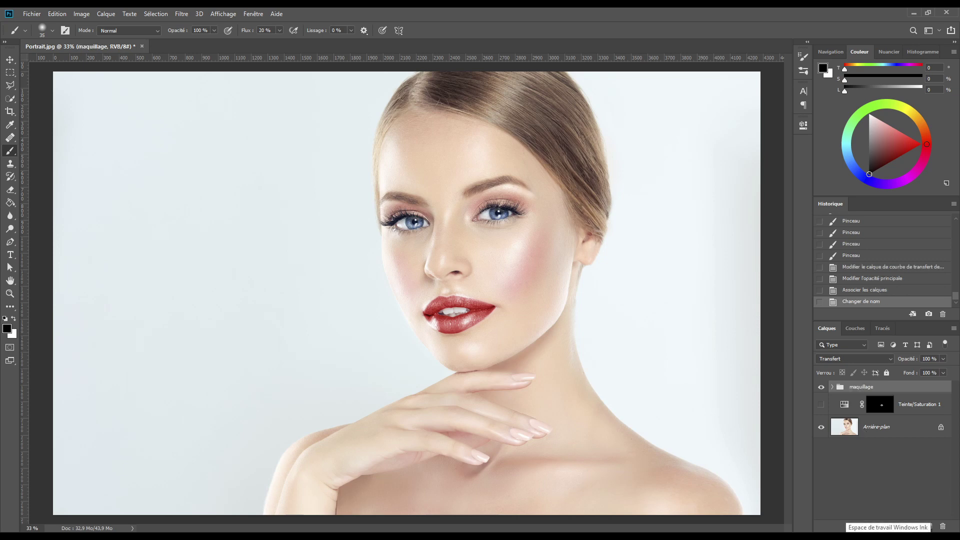
Step: Compare the portrait with and without the "maquillage" group, examining the eyes, cheeks and lips up close at 100%
left_click(822, 389)
left_click(822, 389)
left_click(507, 228, "ctrl")
left_click(506, 227, "ctrl")
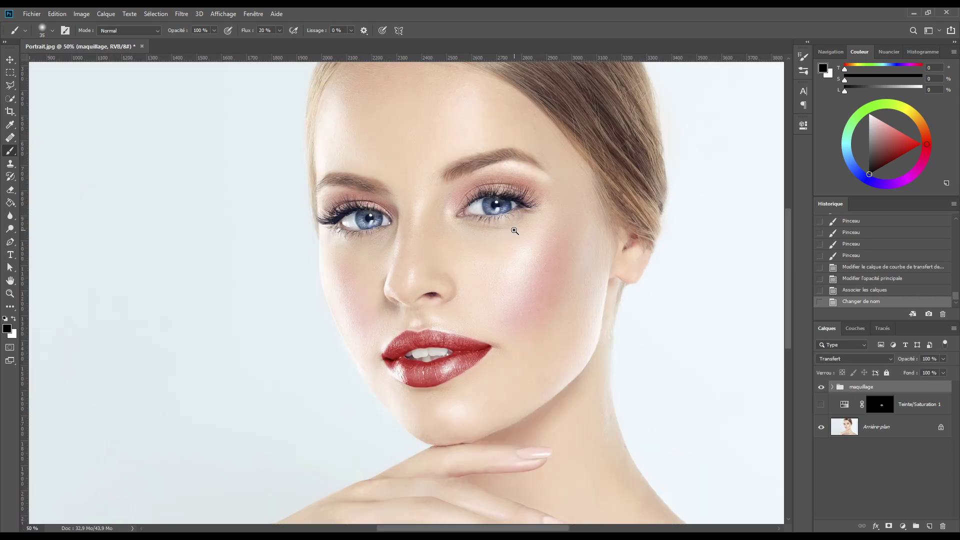
left_click(507, 228, "ctrl")
left_click(506, 227, "ctrl")
left_click_drag(501, 292, 581, 251)
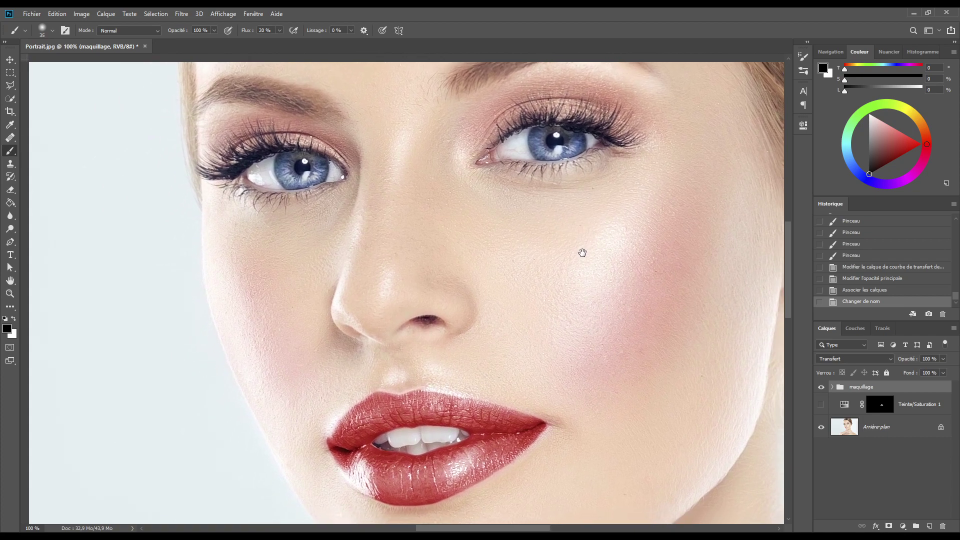
key("ctrl+r")
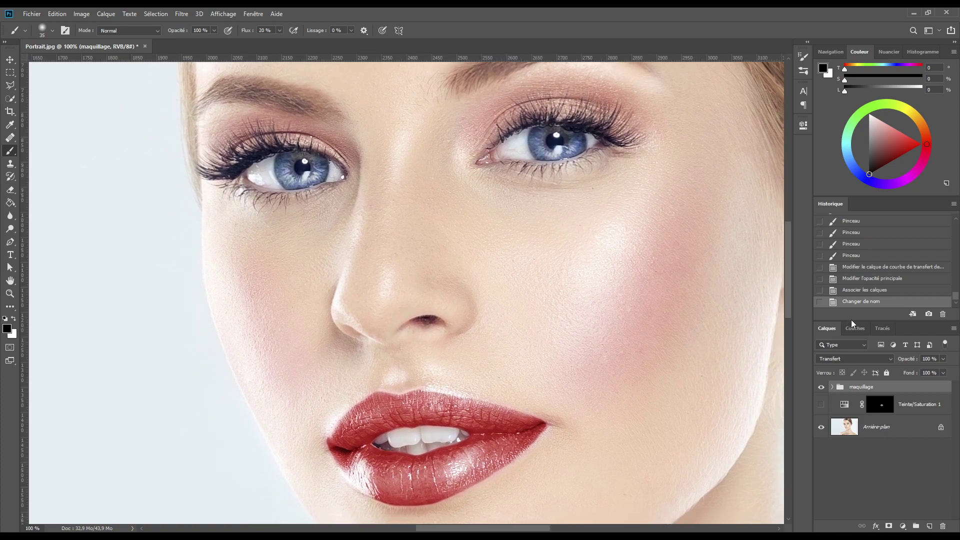
left_click(820, 387)
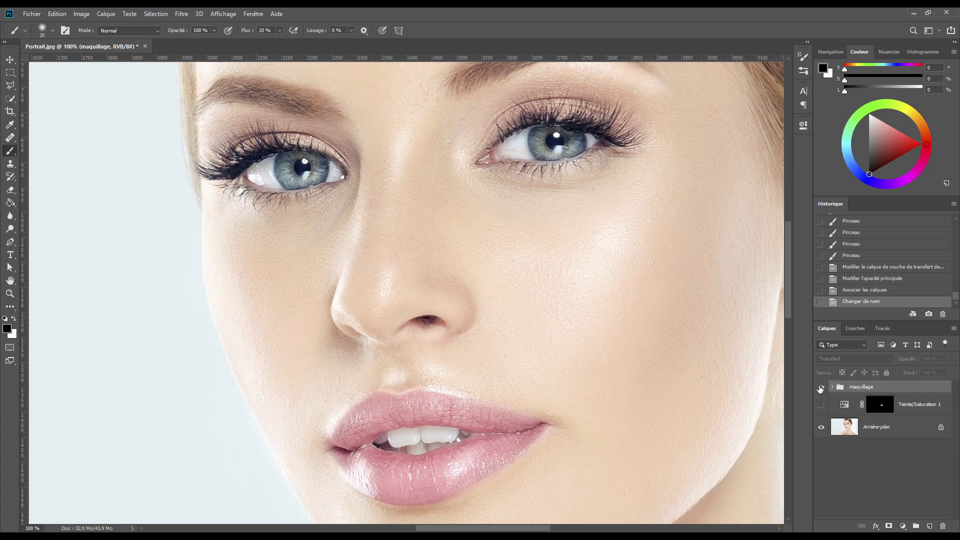
left_click(820, 387)
left_click(820, 387)
left_click(820, 387)
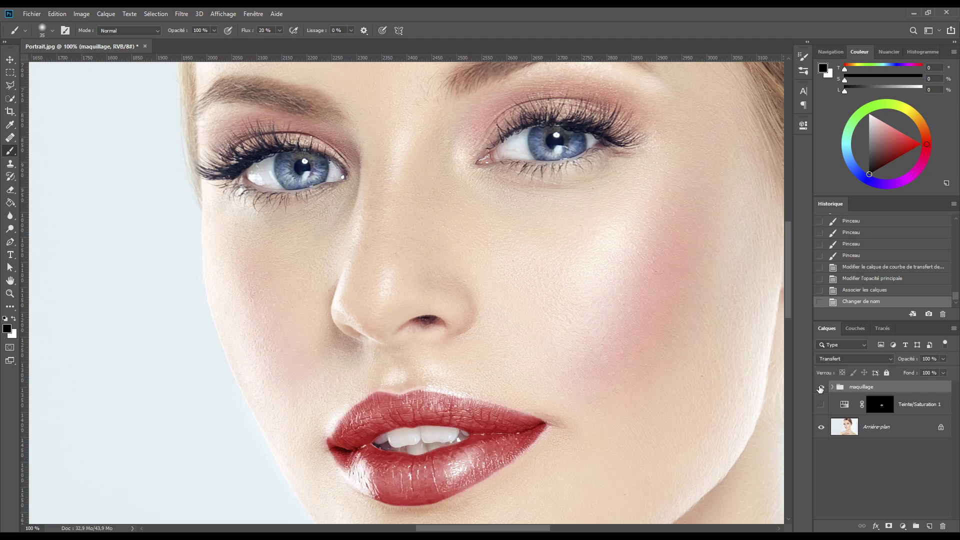